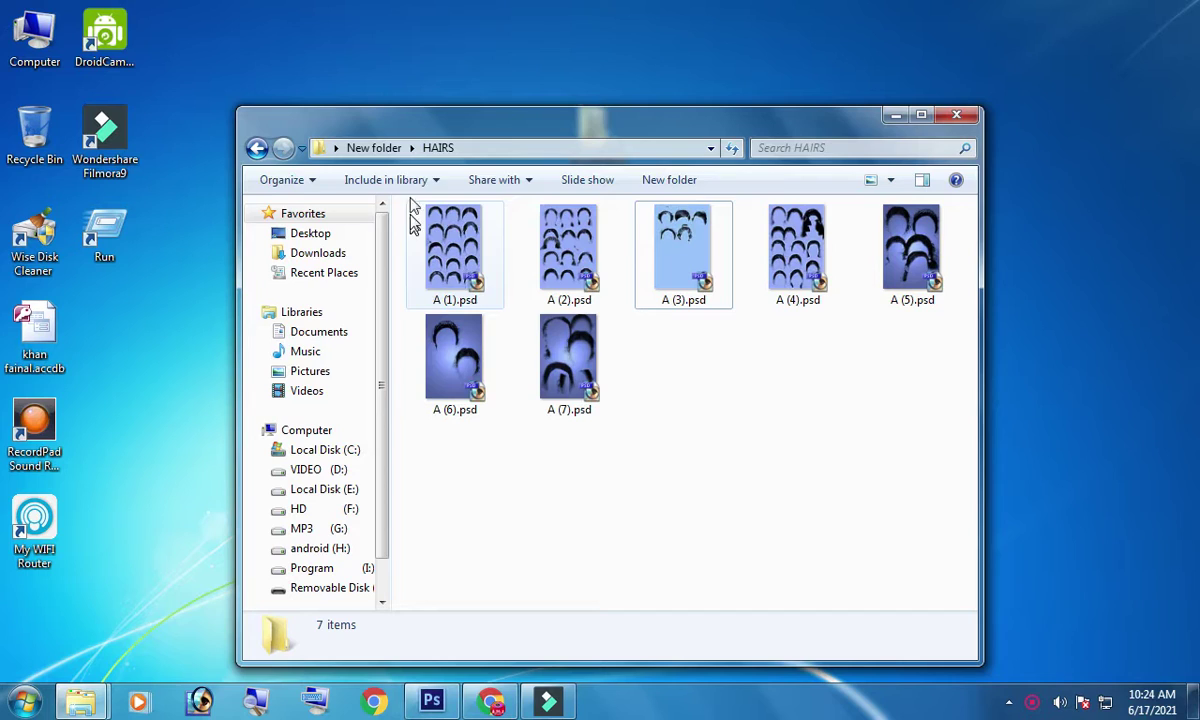
Step: Review the A (1)–A (7).psd hair files in HAIRS and select them together
click(536, 236)
click(668, 258)
click(750, 254)
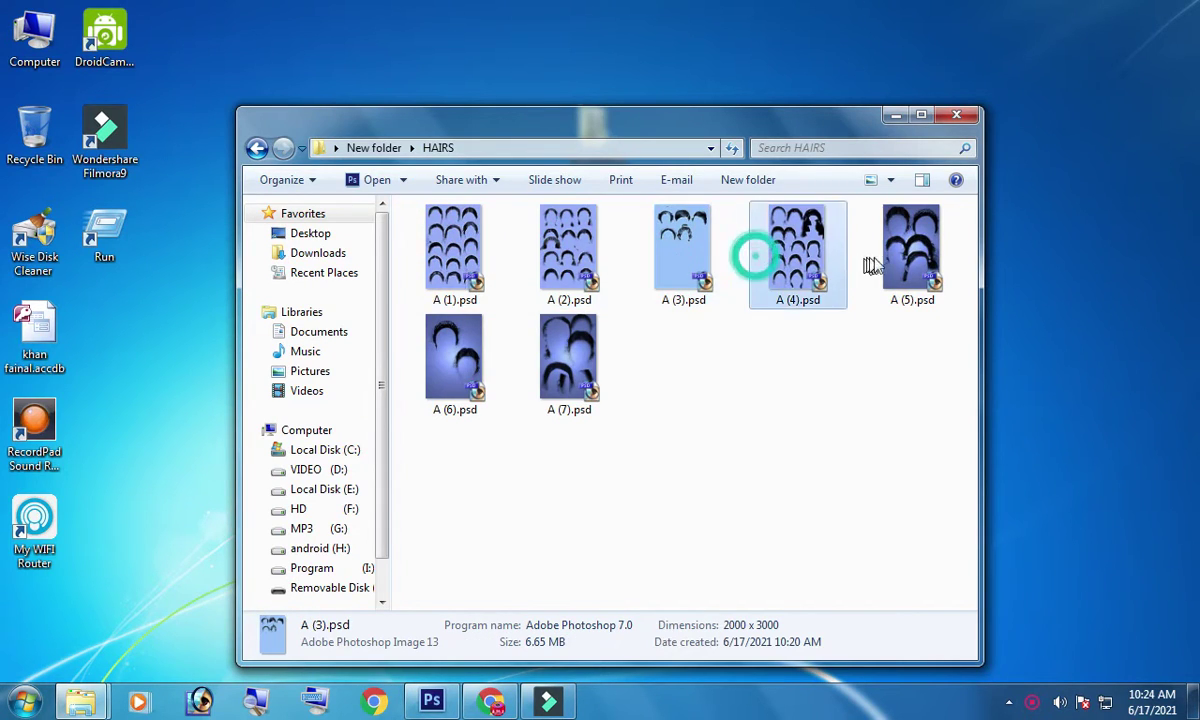
click(884, 254)
click(477, 367)
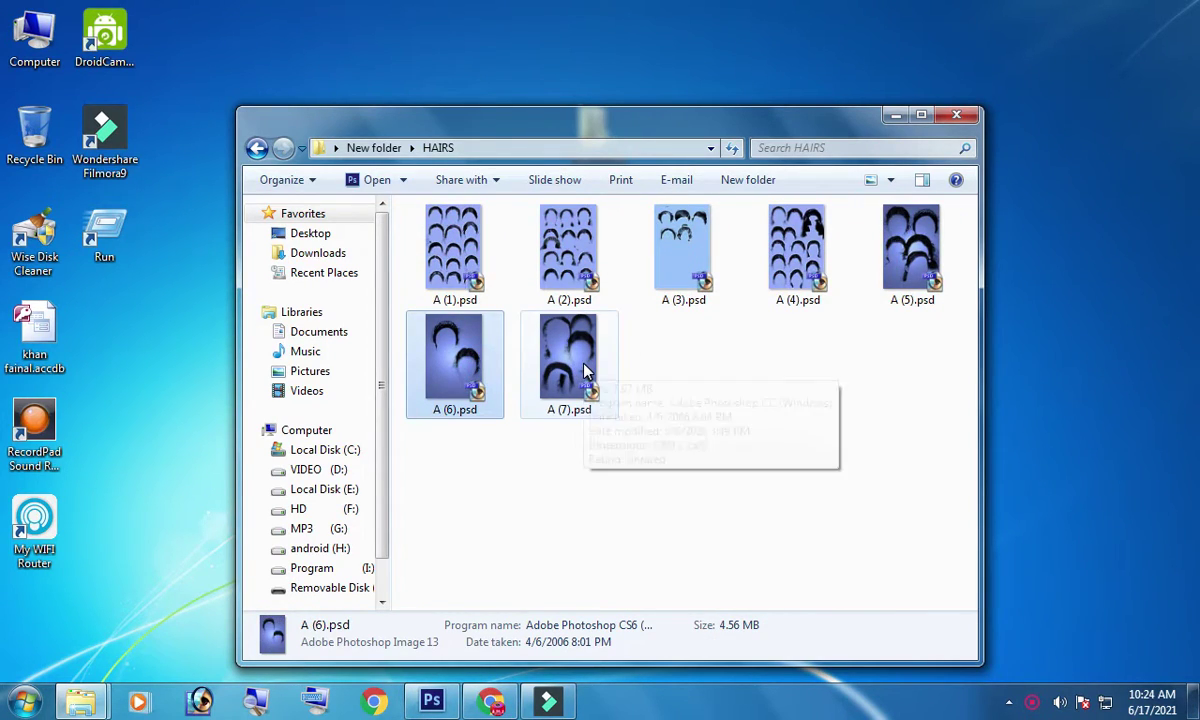
click(572, 364)
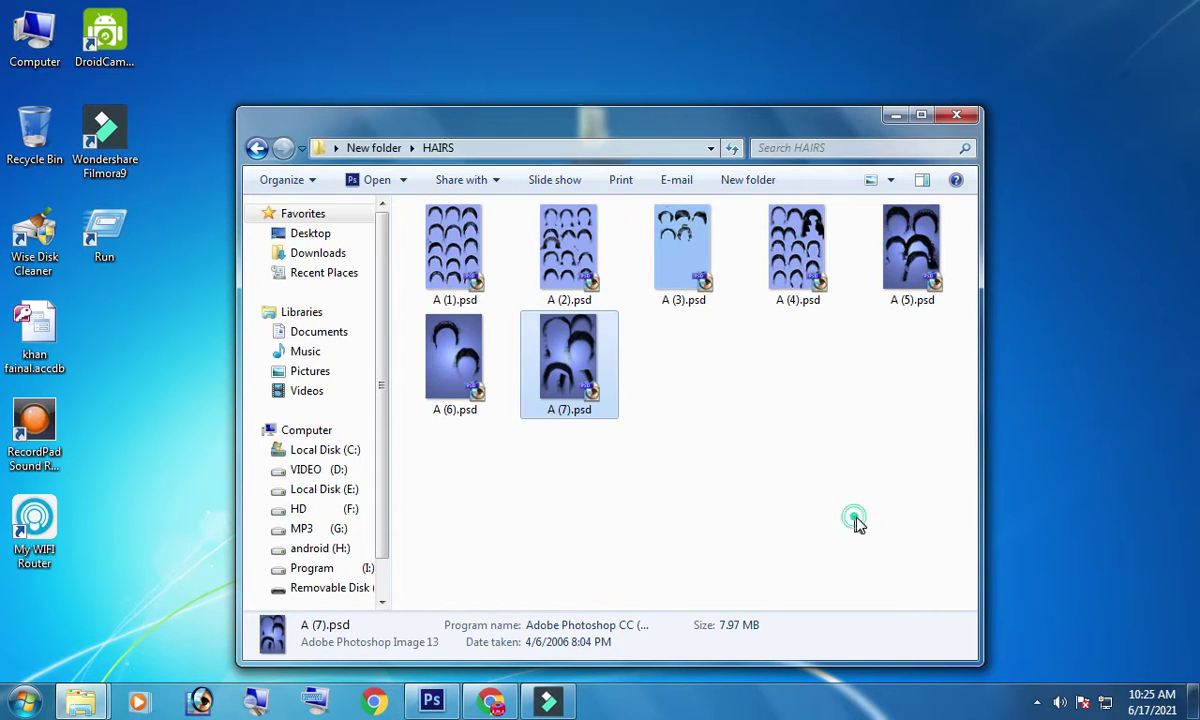
drag(855, 517, 380, 230)
mouse_move(927, 514)
mouse_down()
mouse_move(425, 190)
mouse_move(440, 690)
mouse_move(451, 231)
mouse_move(429, 162)
mouse_up()
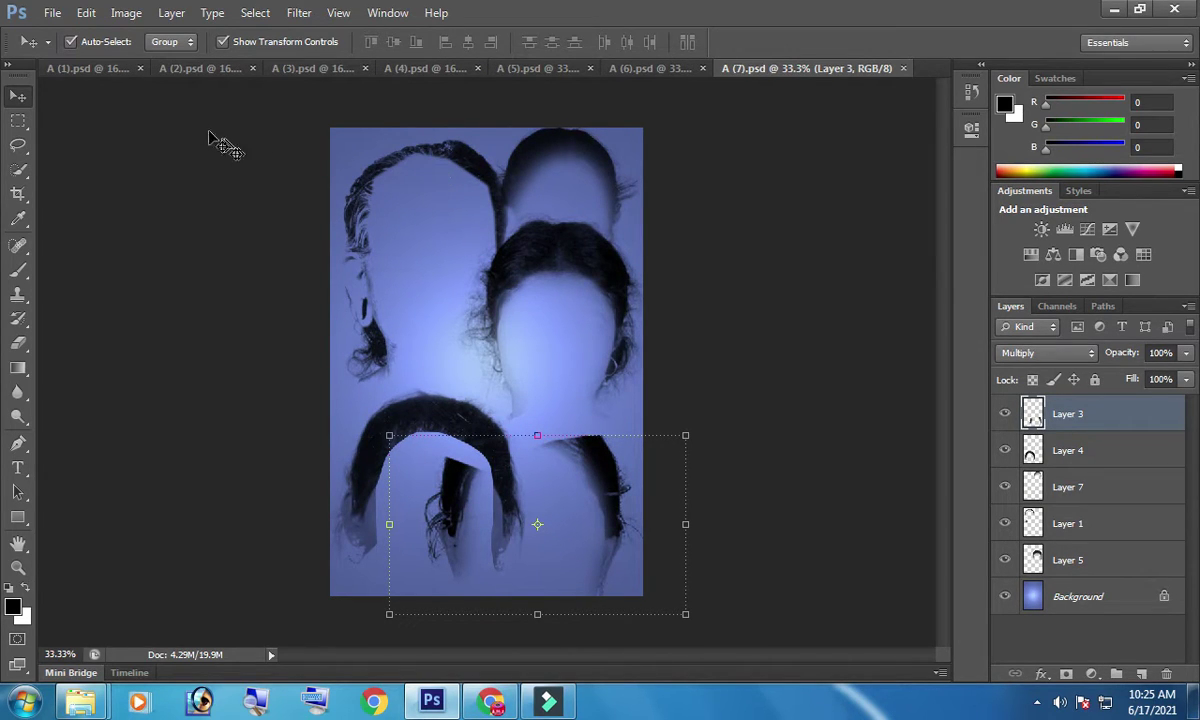
Step: On A (1).psd, pick the top-right hairstyle, then minimize Photoshop
click(95, 68)
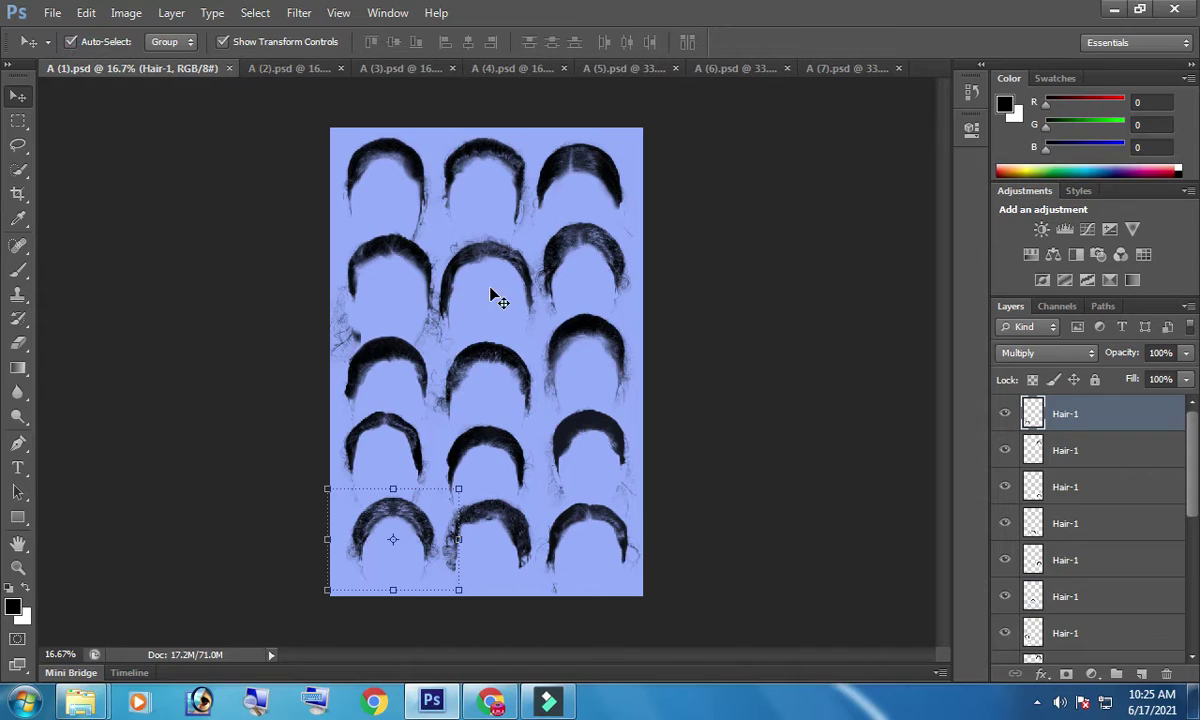
click(588, 157)
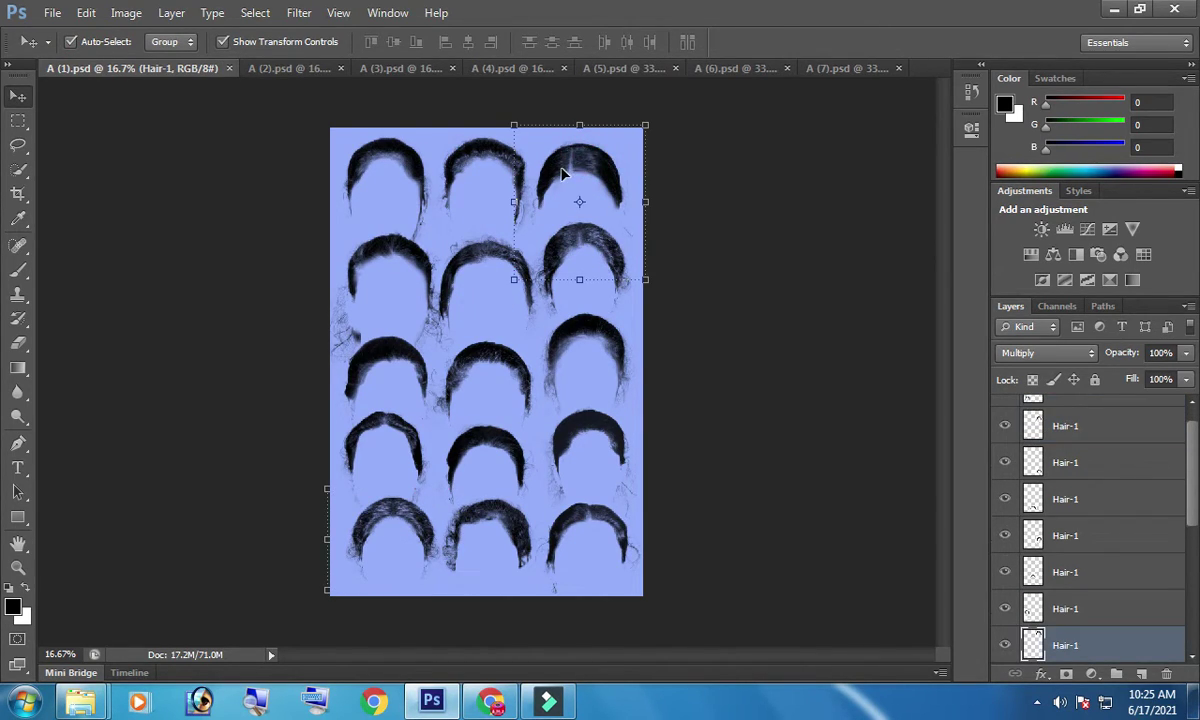
click(1113, 12)
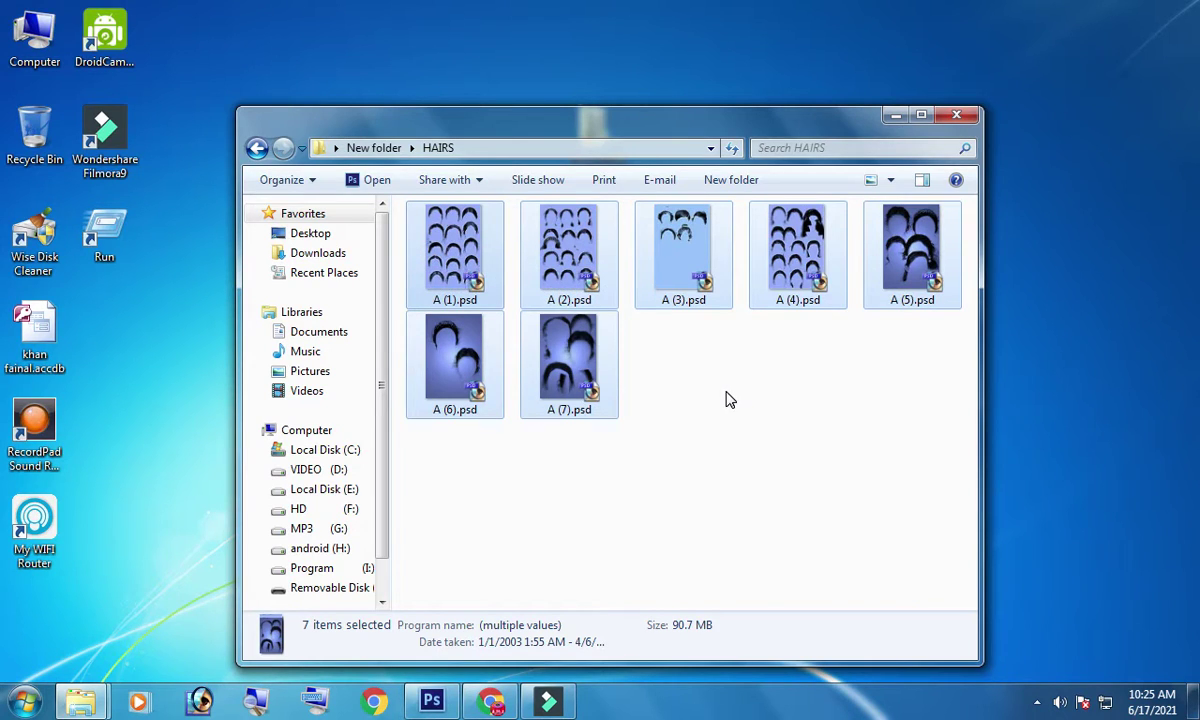
Step: Restore Photoshop and close the A (7), A (6) and A (5) hair files
key(alt+Tab)
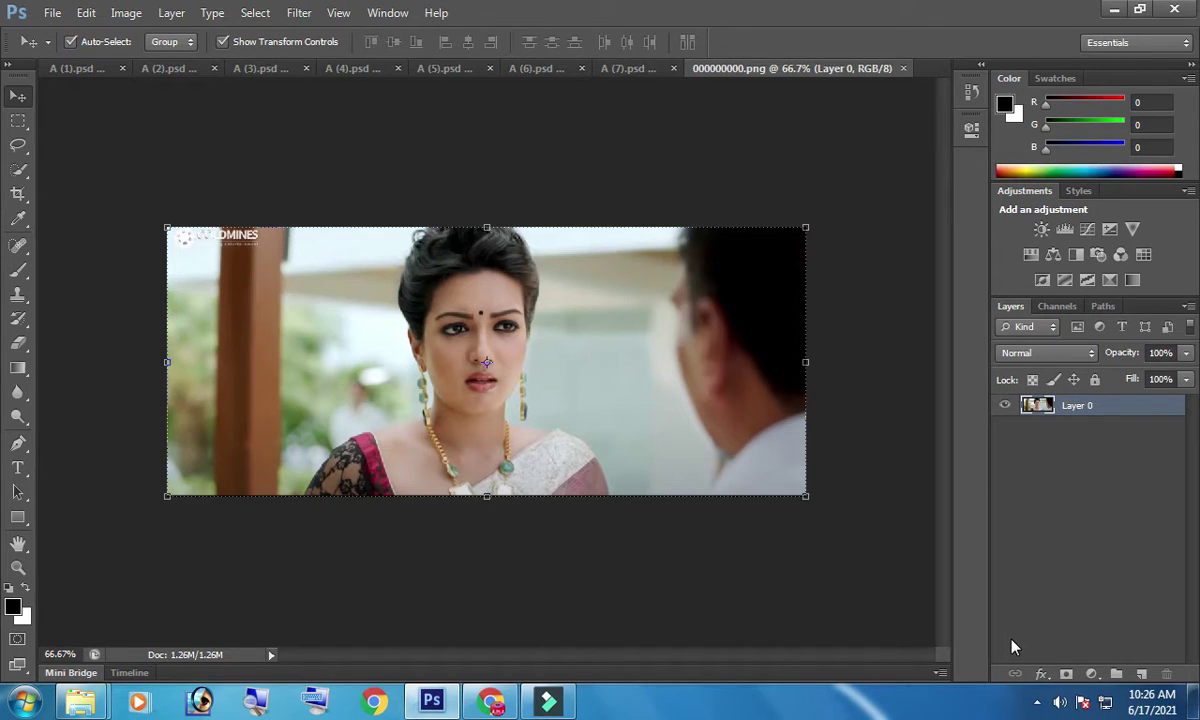
click(620, 66)
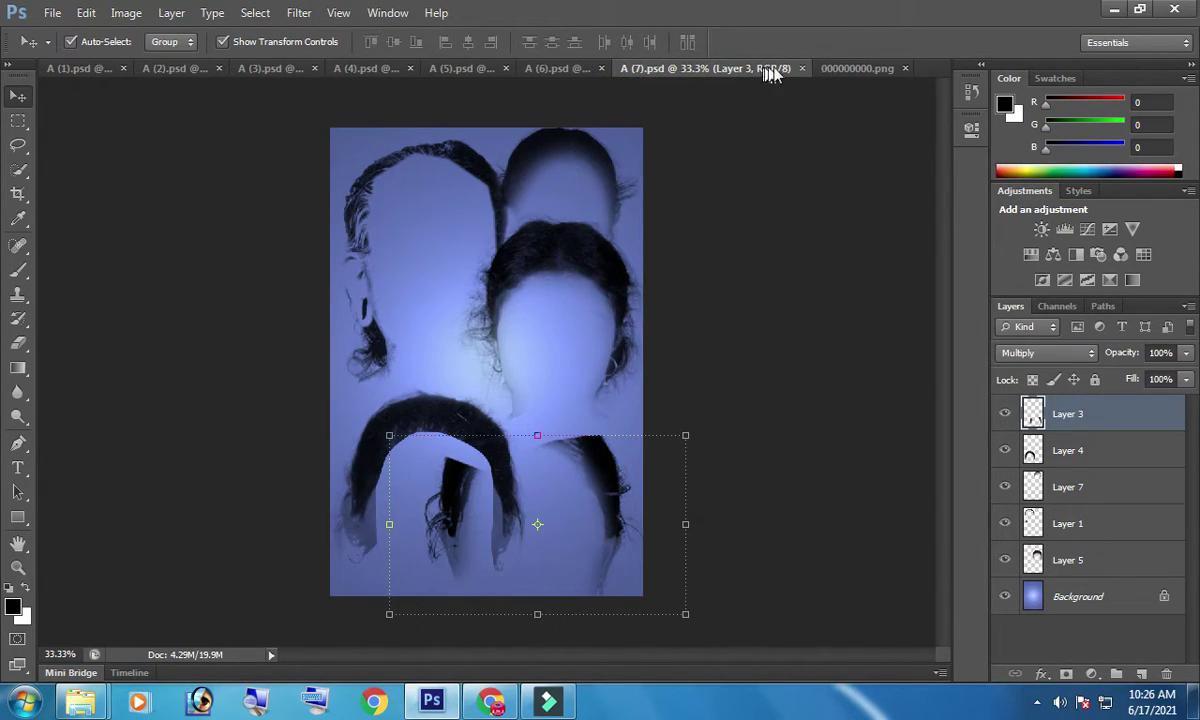
click(803, 69)
click(630, 70)
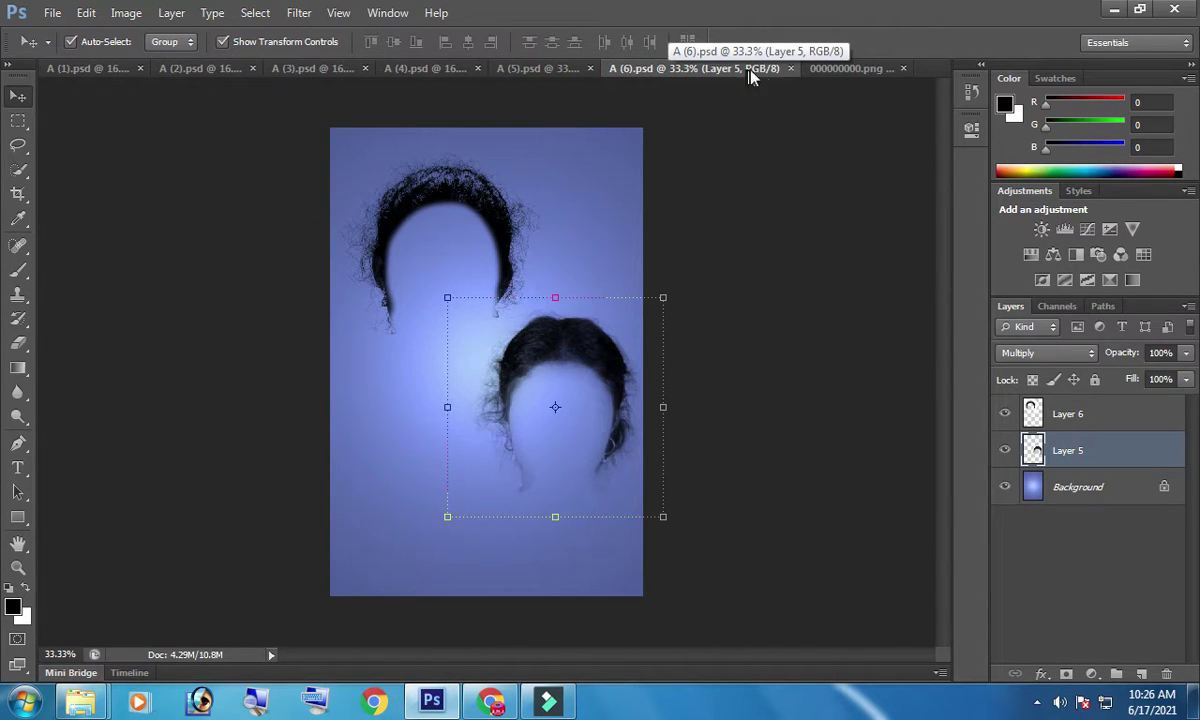
click(790, 69)
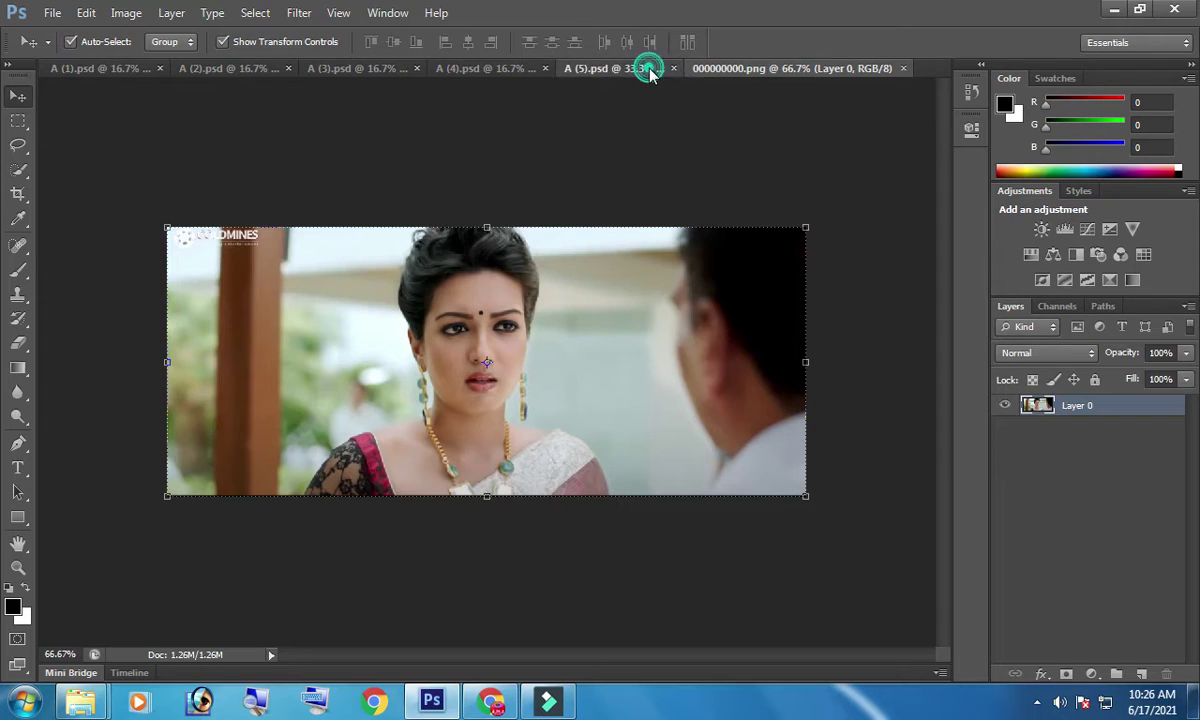
click(645, 68)
click(666, 66)
click(764, 68)
Step: Close the A (4), A (3) and A (2) hair files, keeping A (1).psd open
click(560, 69)
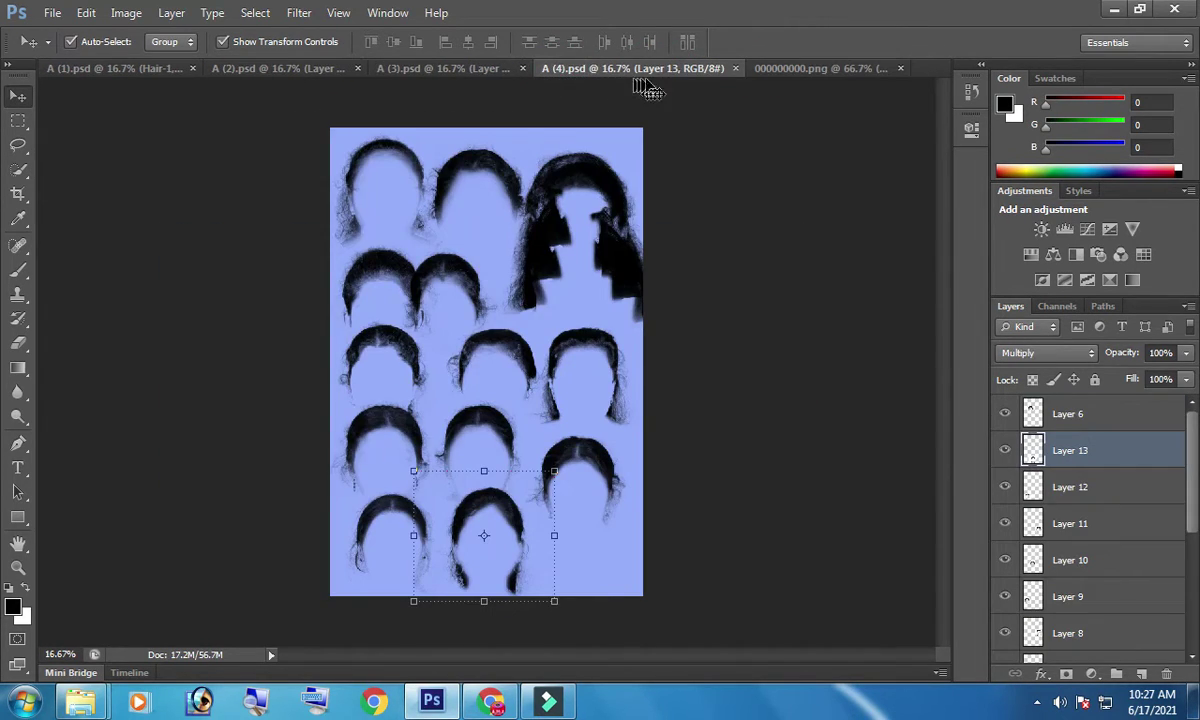
click(735, 68)
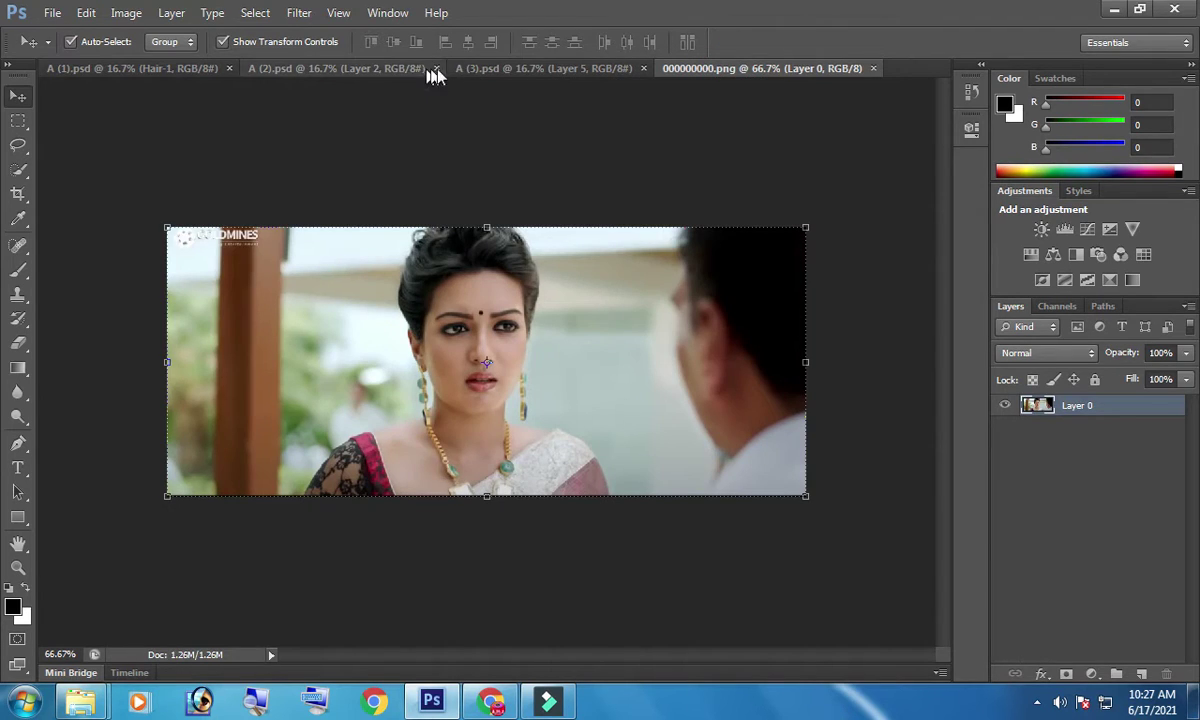
click(487, 70)
click(390, 67)
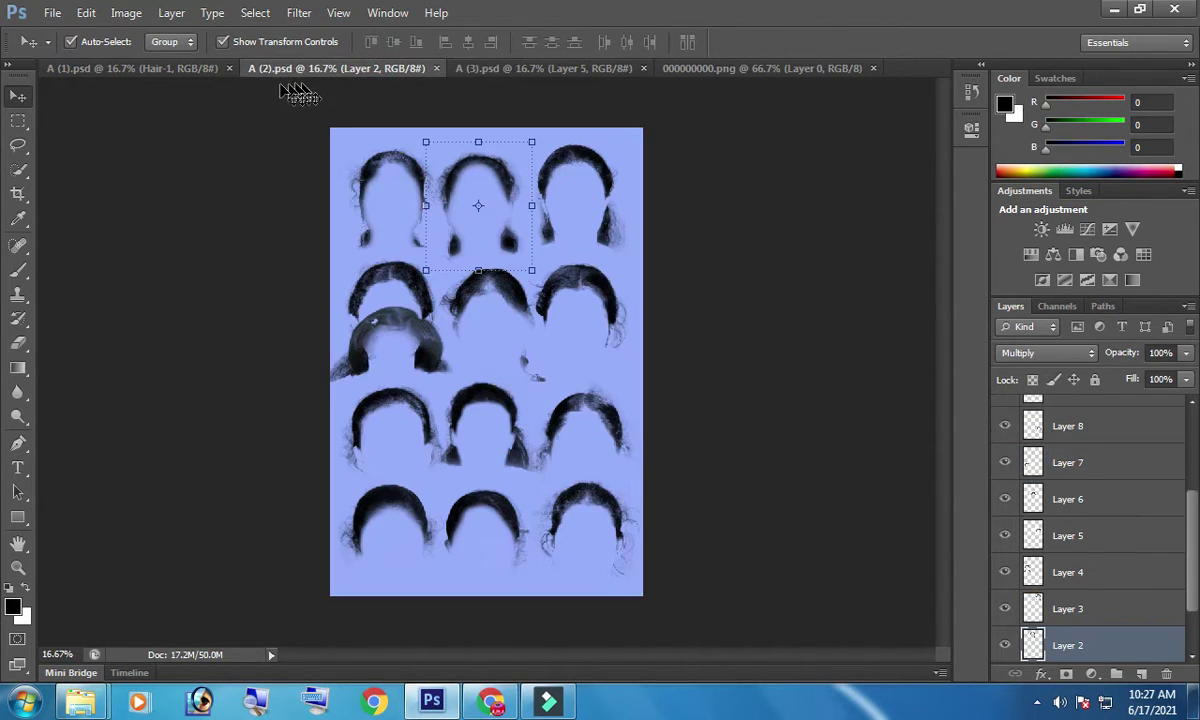
click(205, 68)
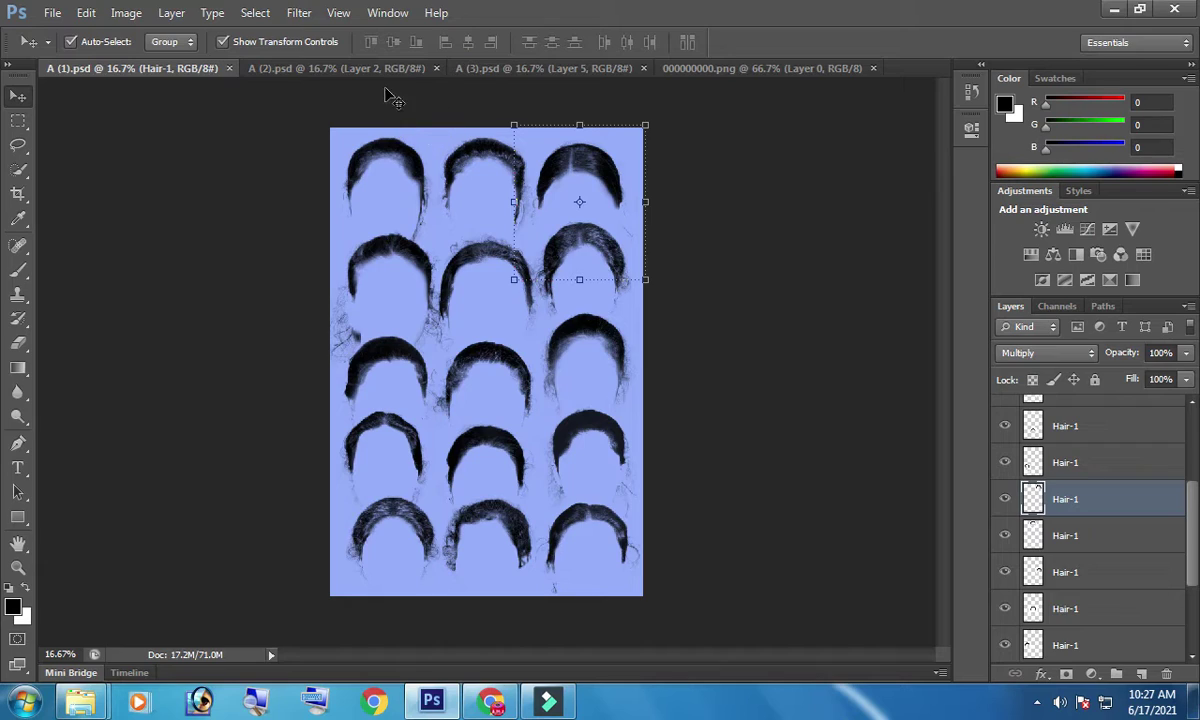
click(431, 68)
click(432, 68)
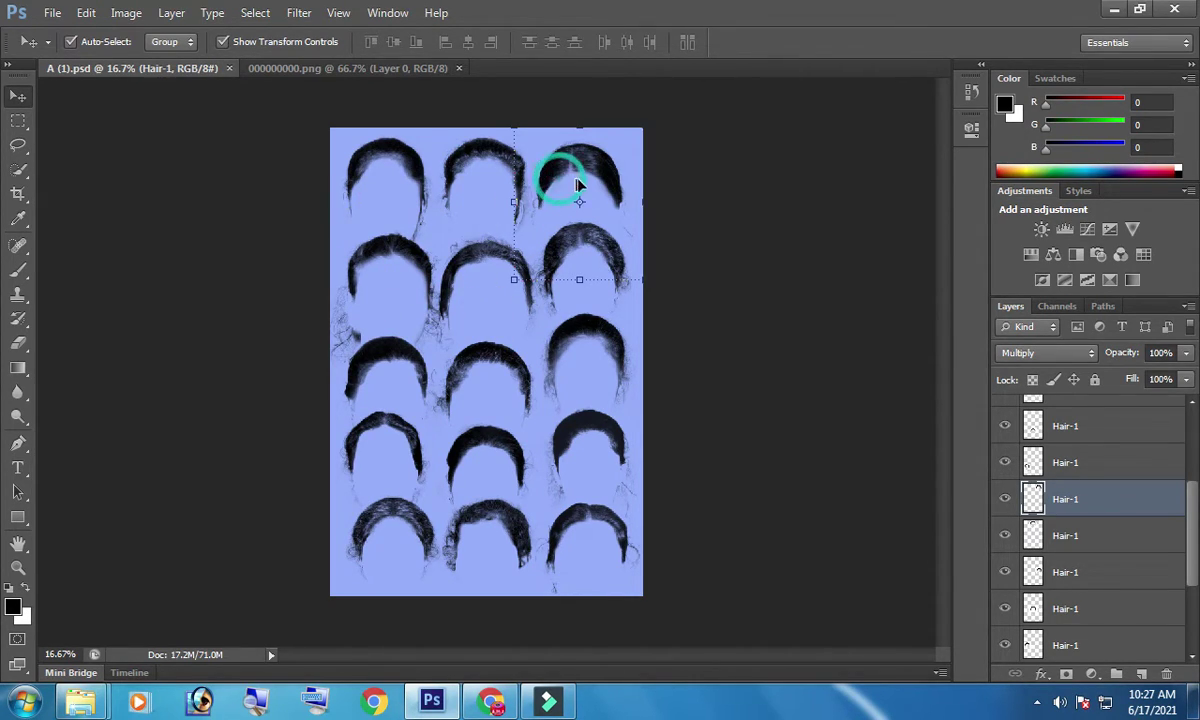
Step: Select hair layers on A (1).psd and drag the top-middle hairstyle onto the 000000000.png tab
drag(580, 184, 378, 80)
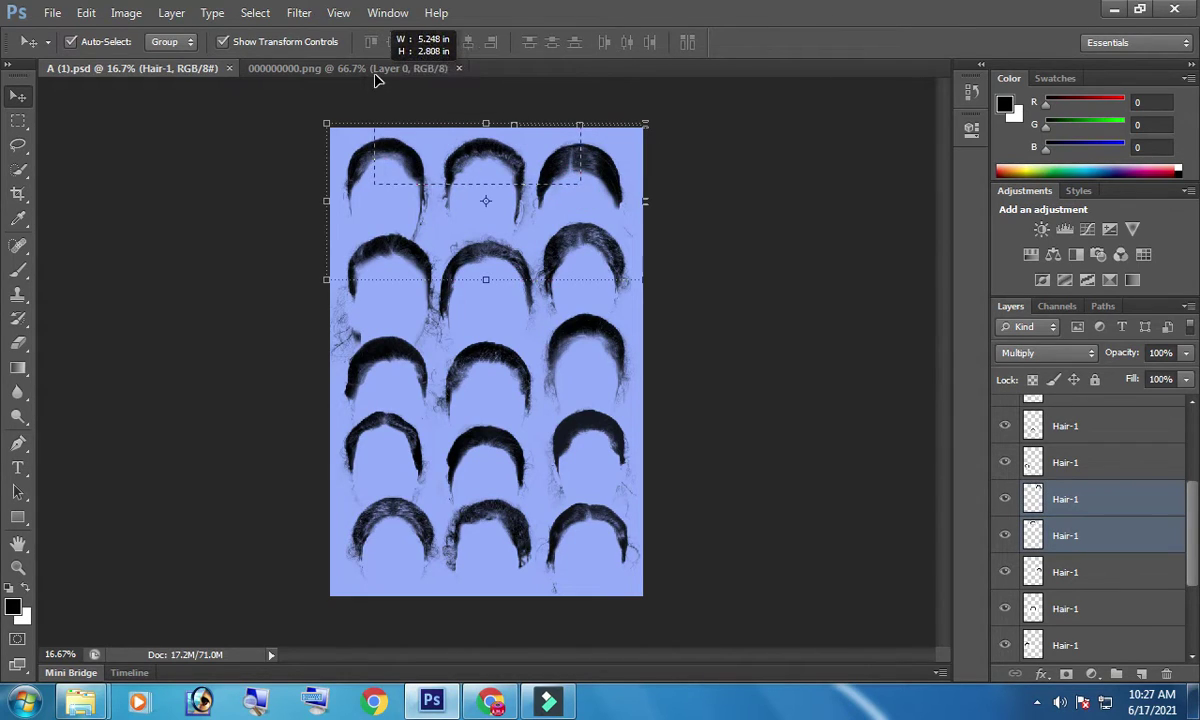
drag(378, 80, 562, 230)
click(560, 205)
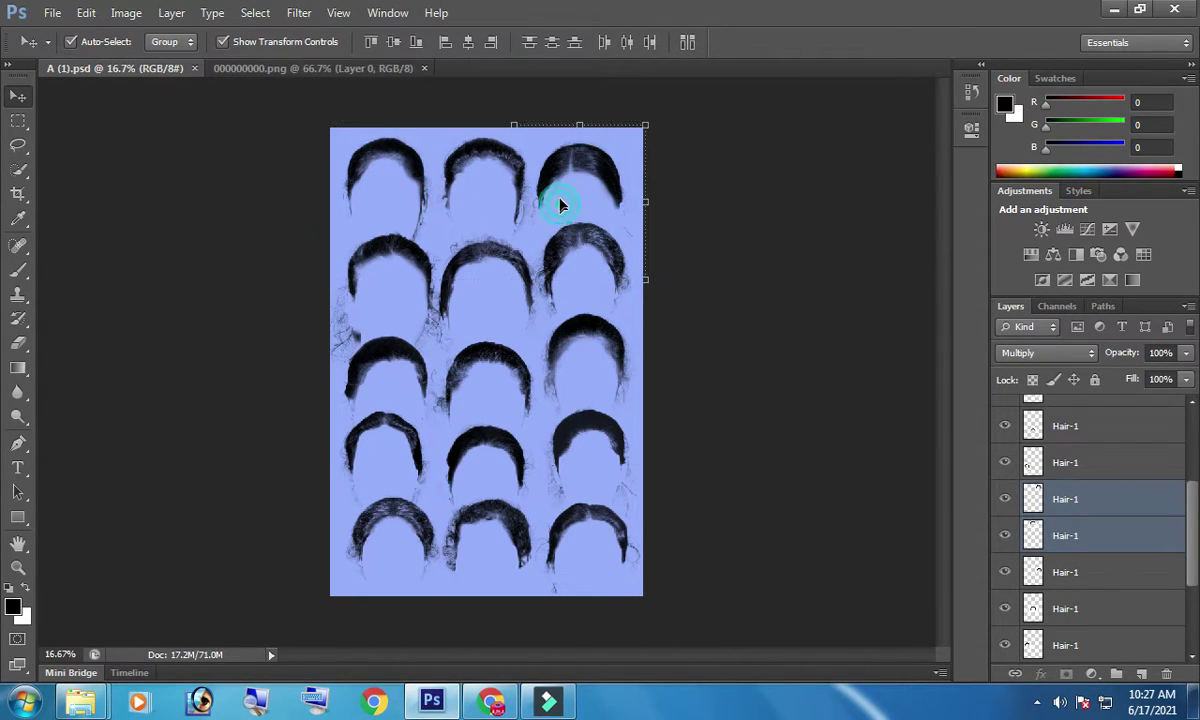
click(1122, 576)
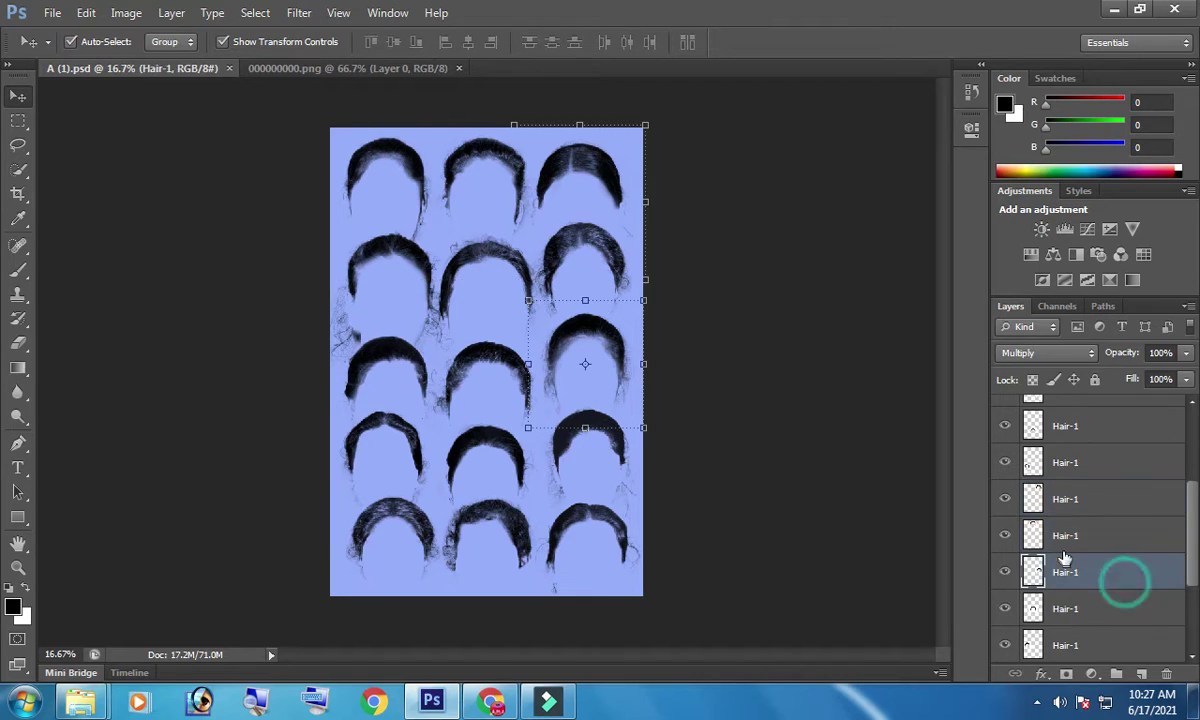
click(1063, 495)
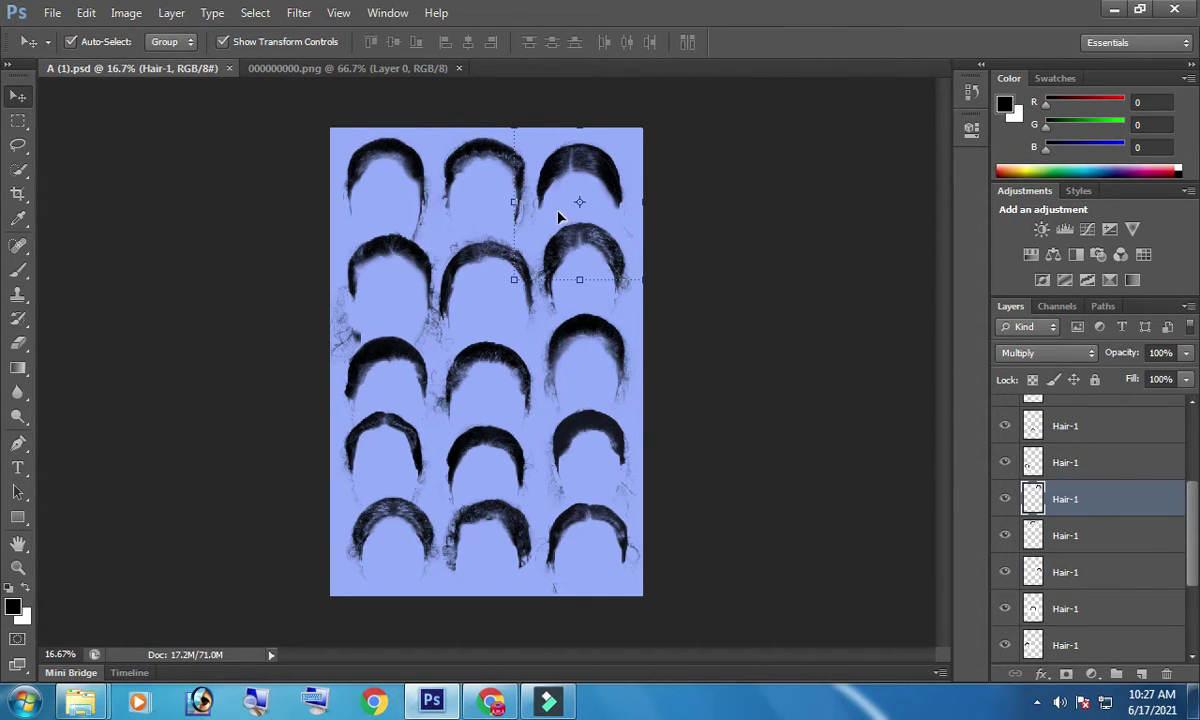
drag(560, 203, 386, 76)
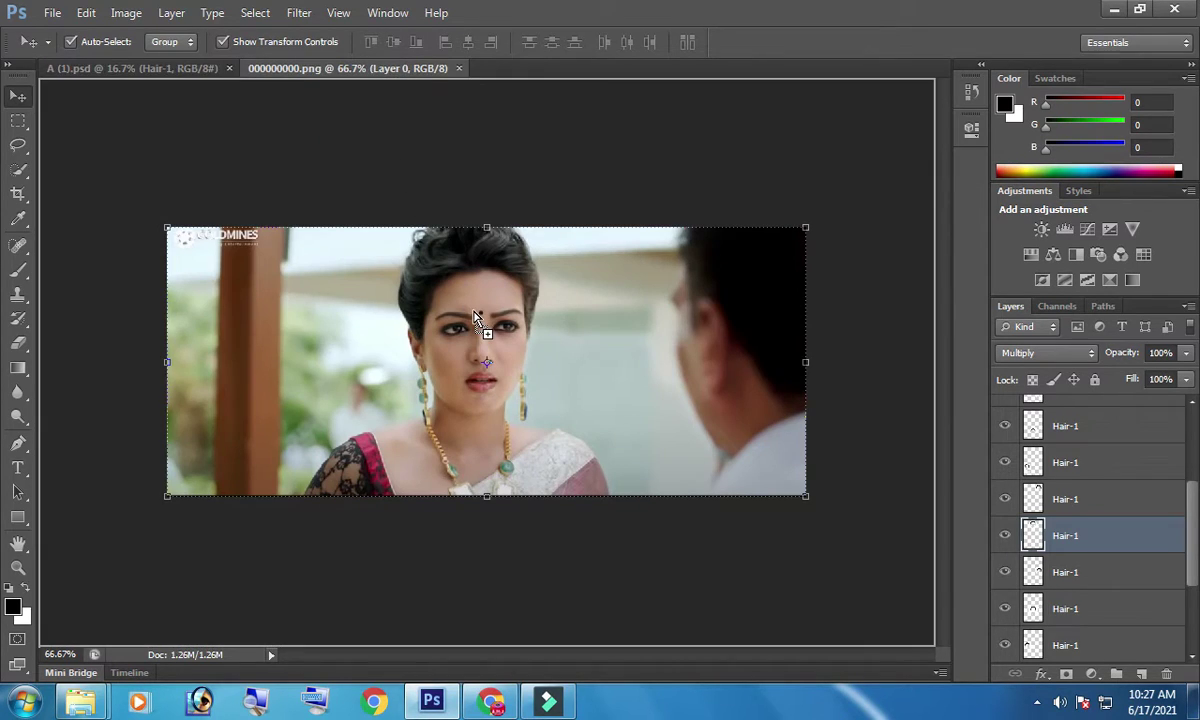
Step: Drop the Hair-1 hairstyle on the photo, scale it to about 37% by 42%, and fit it over her head
drag(386, 82, 476, 316)
mouse_move(364, 316)
mouse_down()
mouse_move(643, 422)
mouse_move(612, 443)
mouse_move(578, 410)
mouse_up()
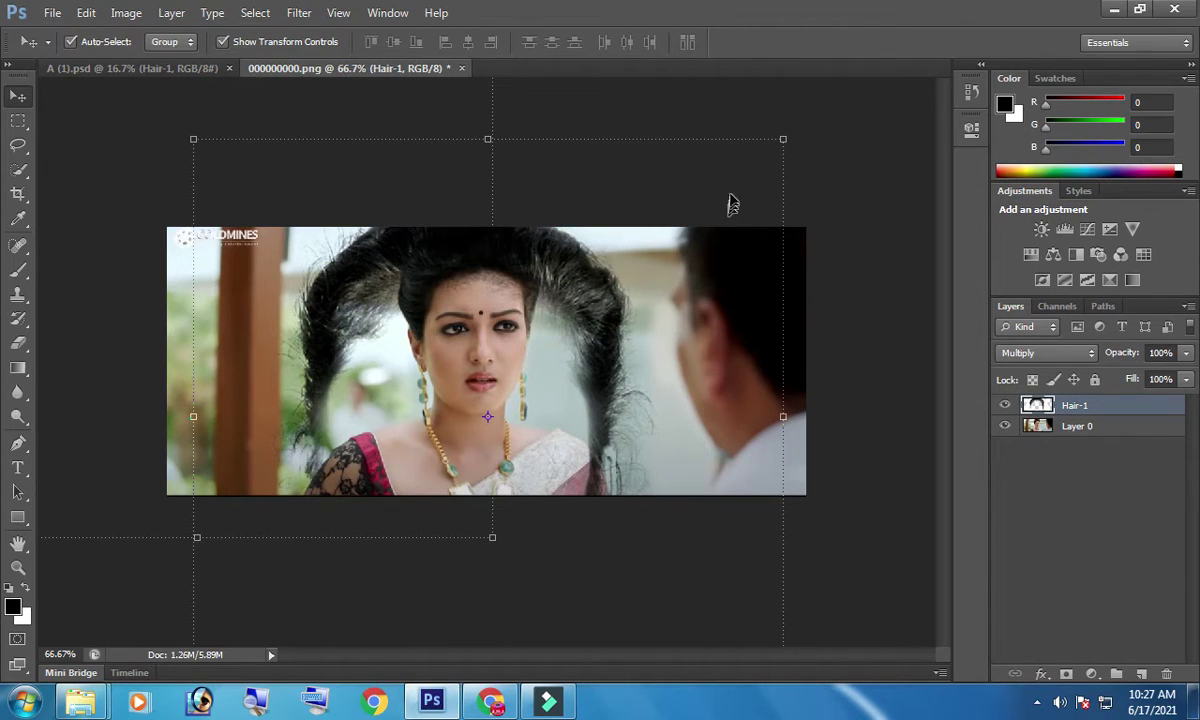
drag(781, 137, 624, 290)
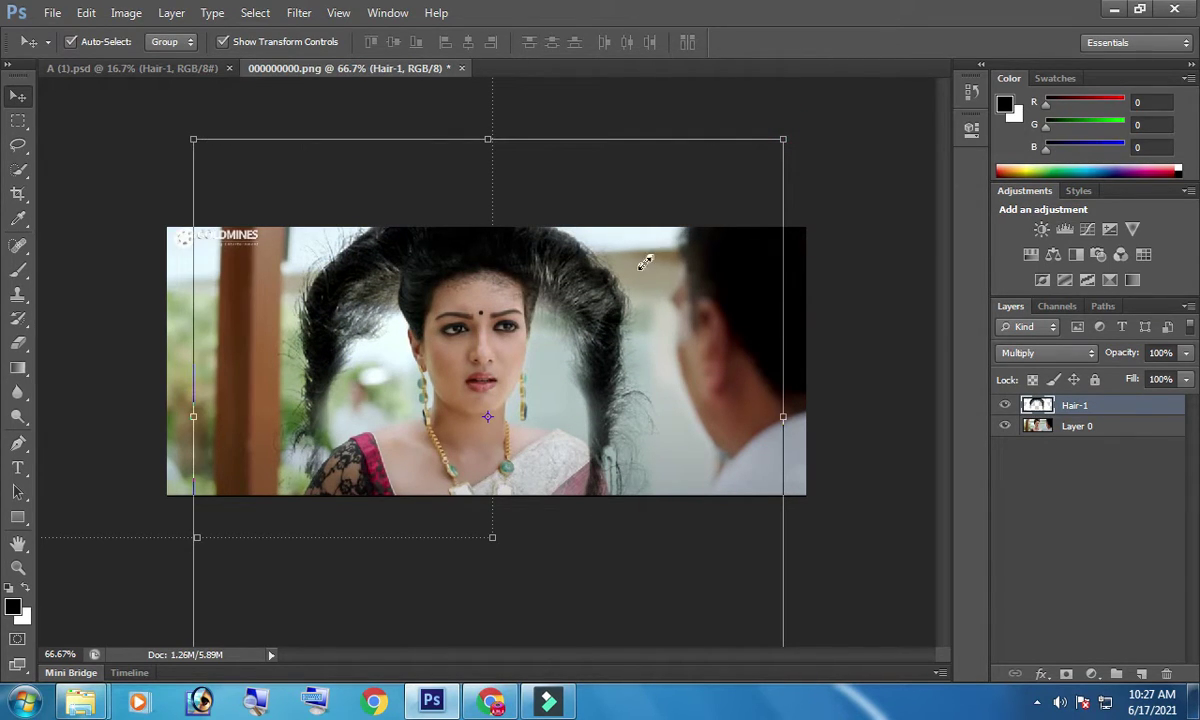
drag(624, 290, 409, 459)
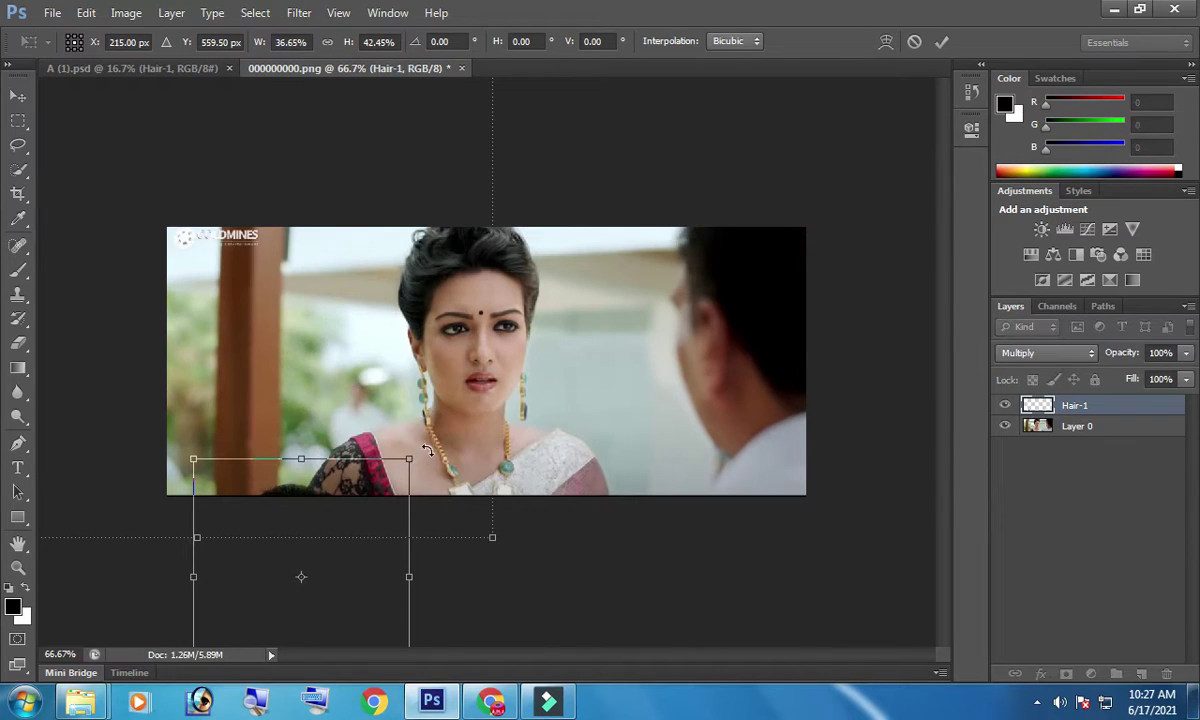
drag(266, 488, 451, 229)
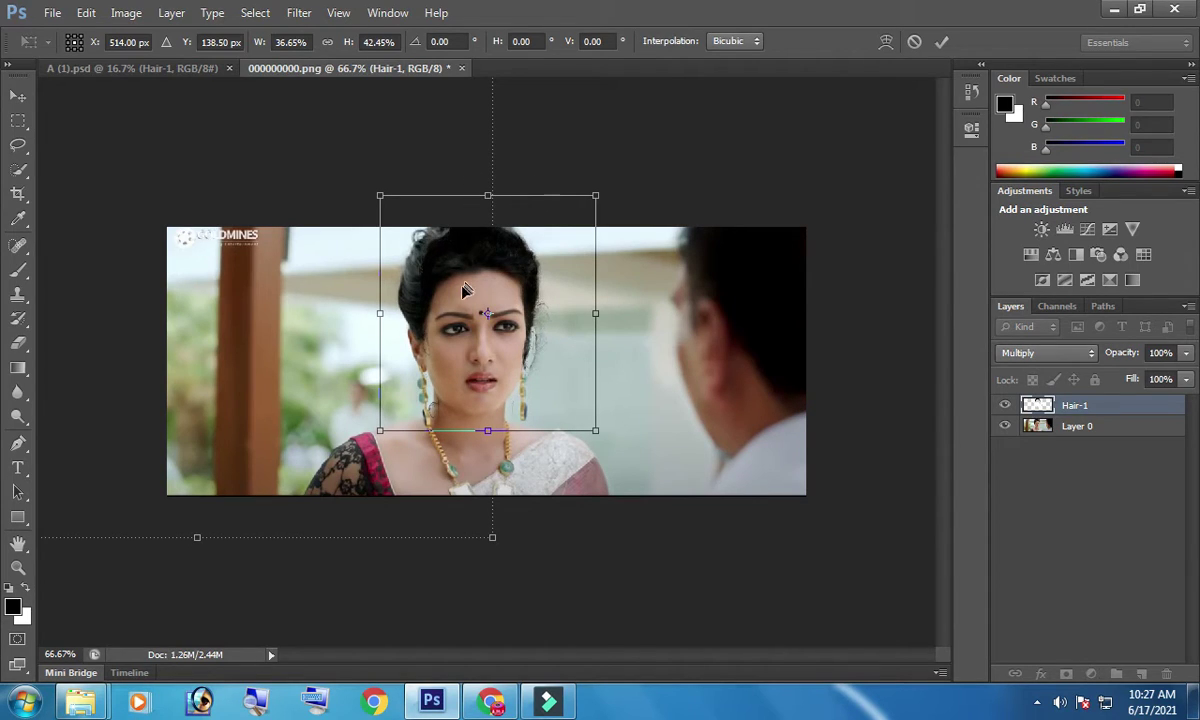
drag(380, 314, 355, 313)
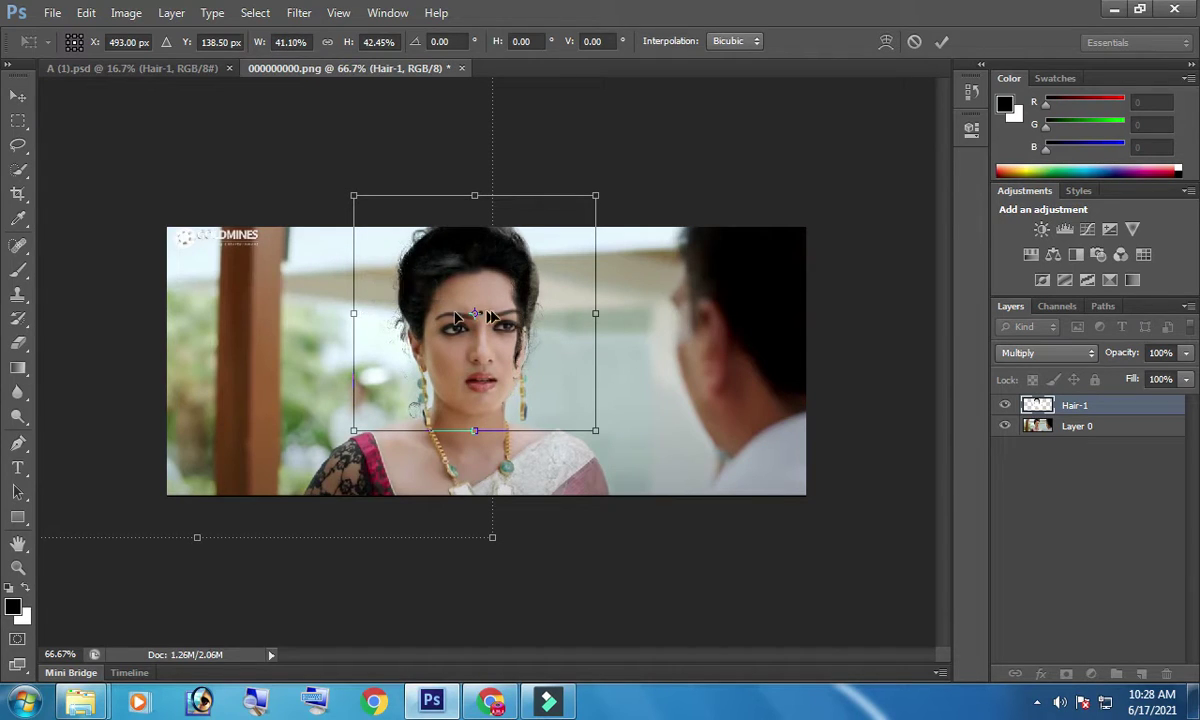
click(598, 311)
drag(598, 311, 612, 310)
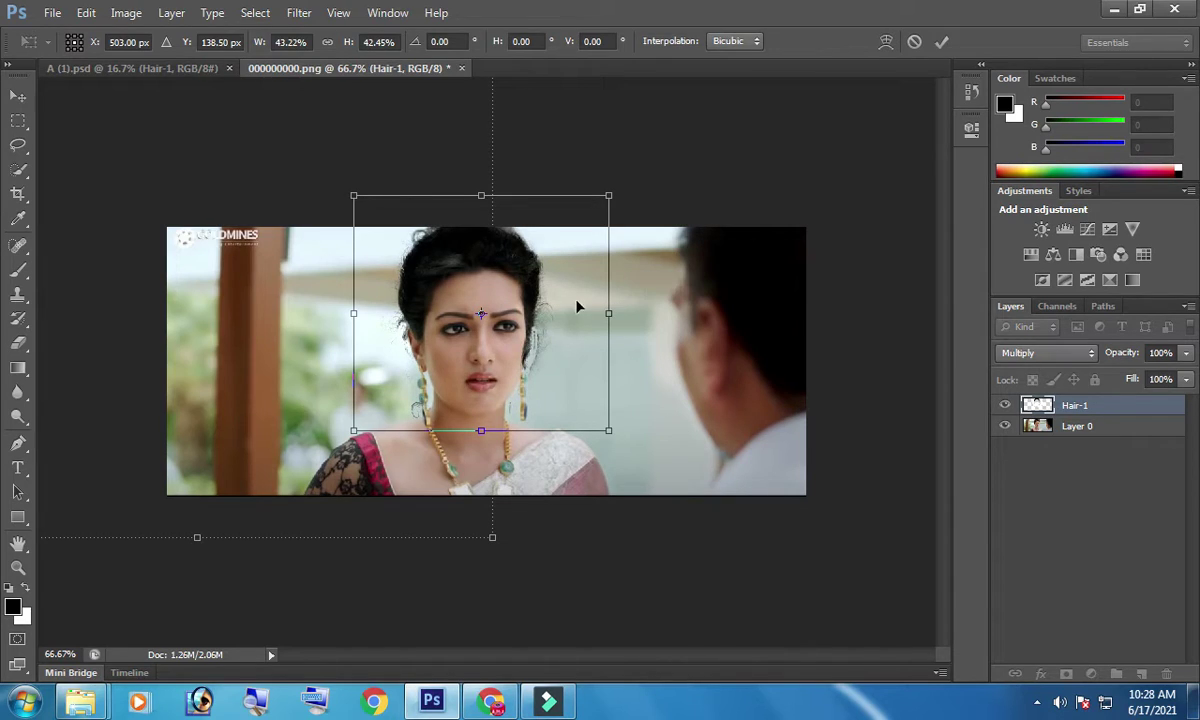
click(941, 45)
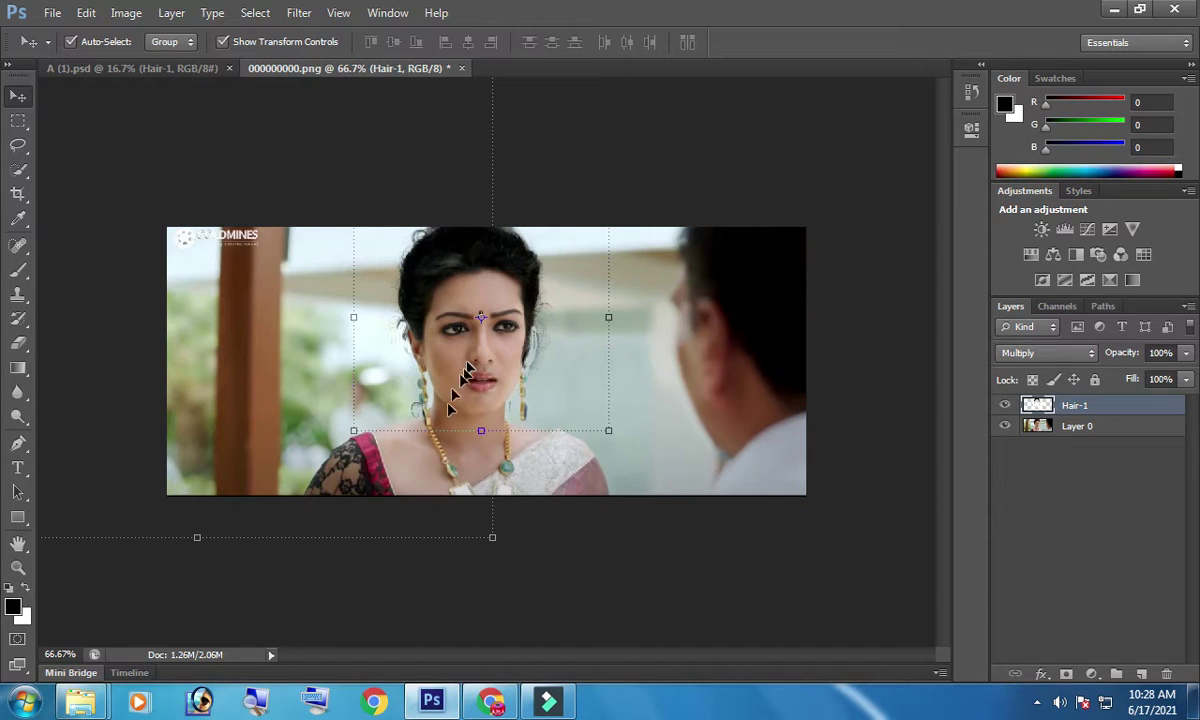
Step: Return to A (1).psd and select the Hair-1 layer at the right of row two
click(175, 72)
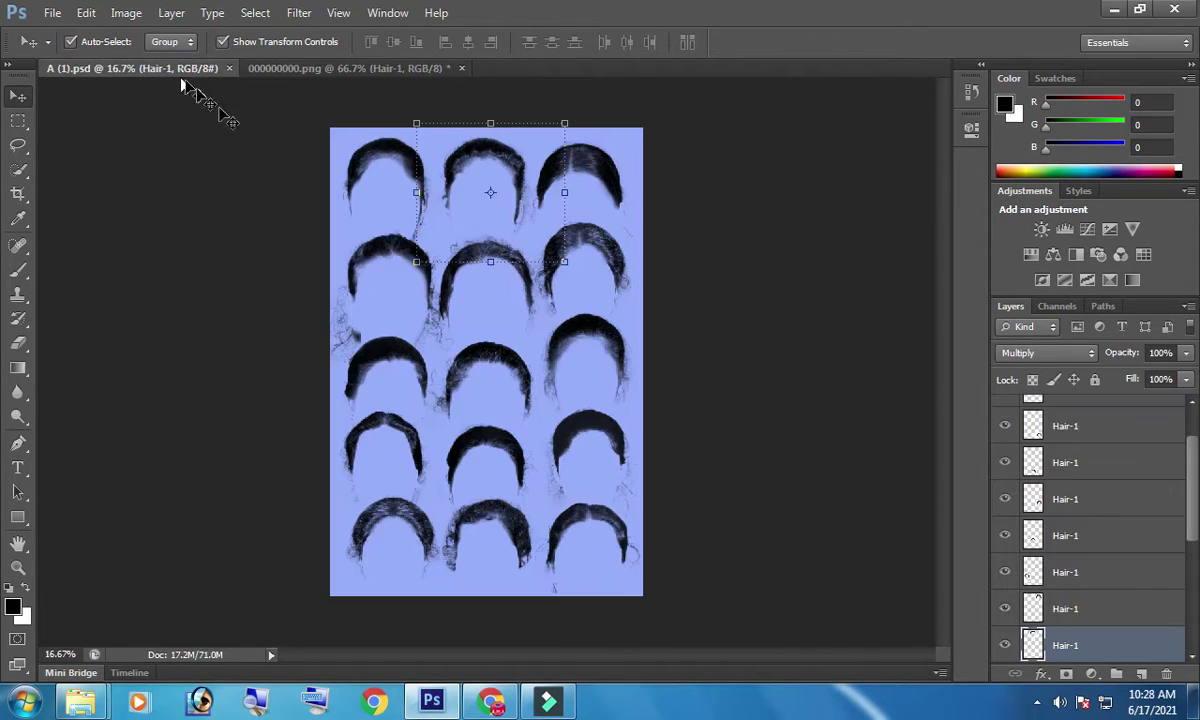
click(578, 252)
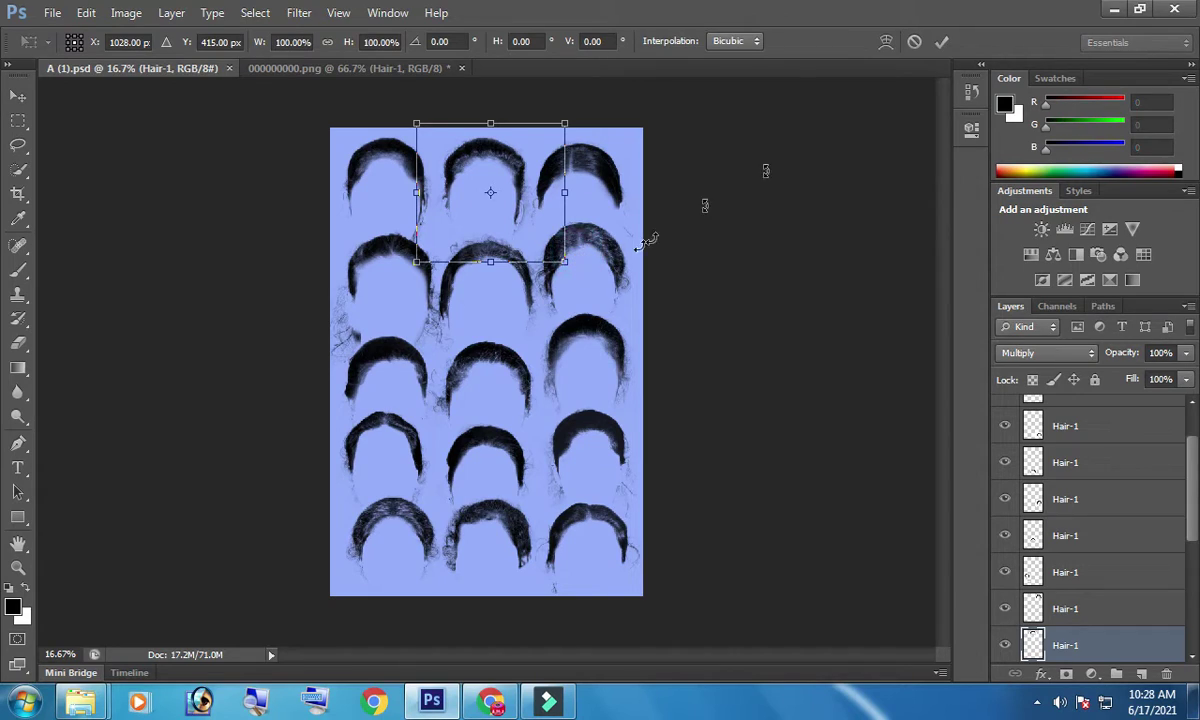
click(931, 46)
right_click(581, 283)
click(625, 270)
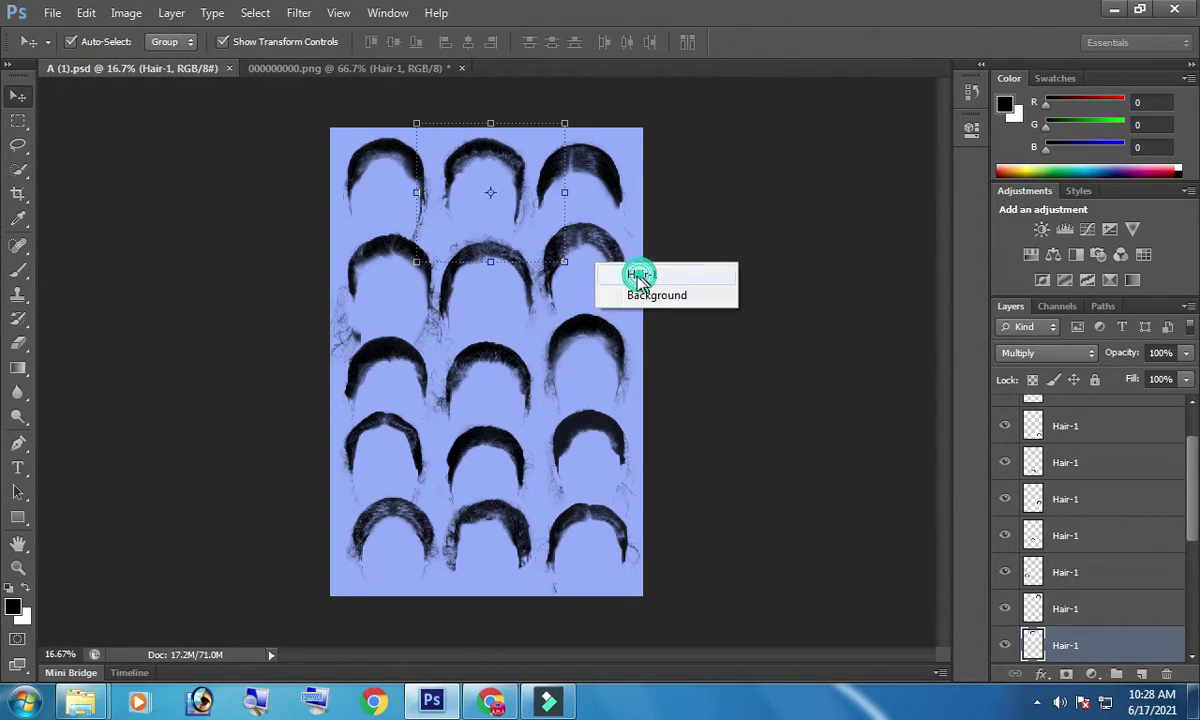
Step: Reposition that hair piece back in place, then drag it toward the 000000000.png tab
drag(588, 269, 298, 72)
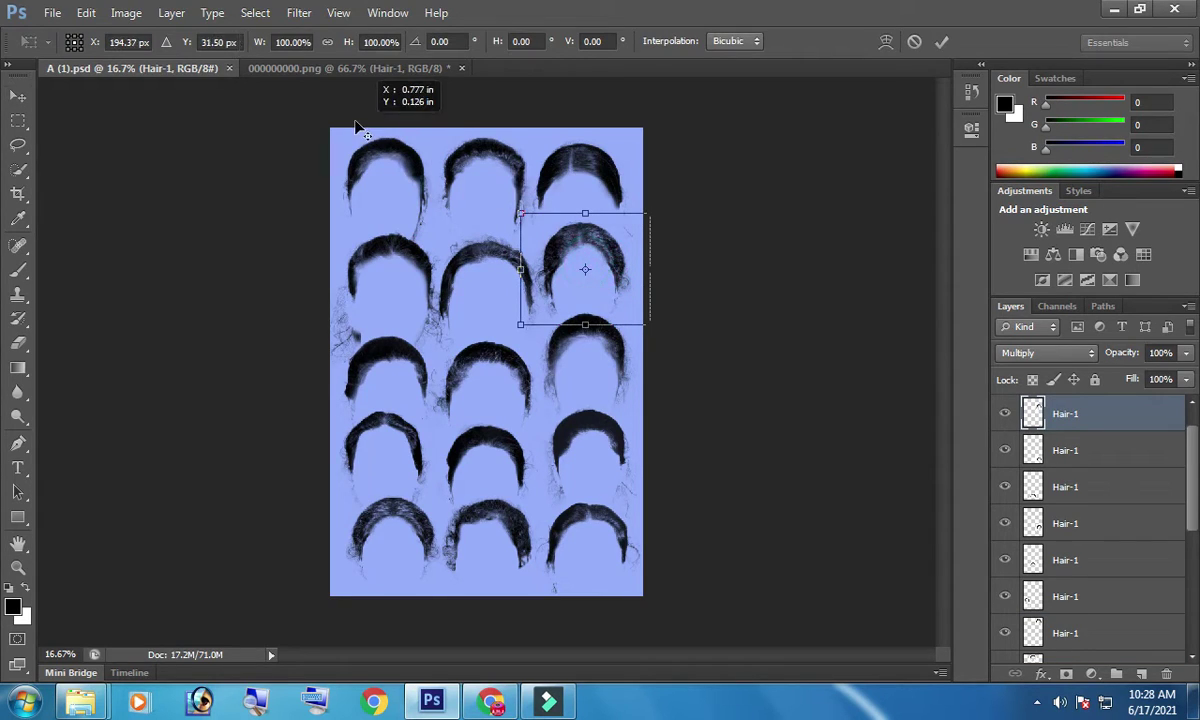
drag(298, 72, 279, 65)
mouse_move(604, 266)
mouse_down()
mouse_move(510, 213)
mouse_move(388, 80)
mouse_move(205, 78)
mouse_move(323, 78)
mouse_up()
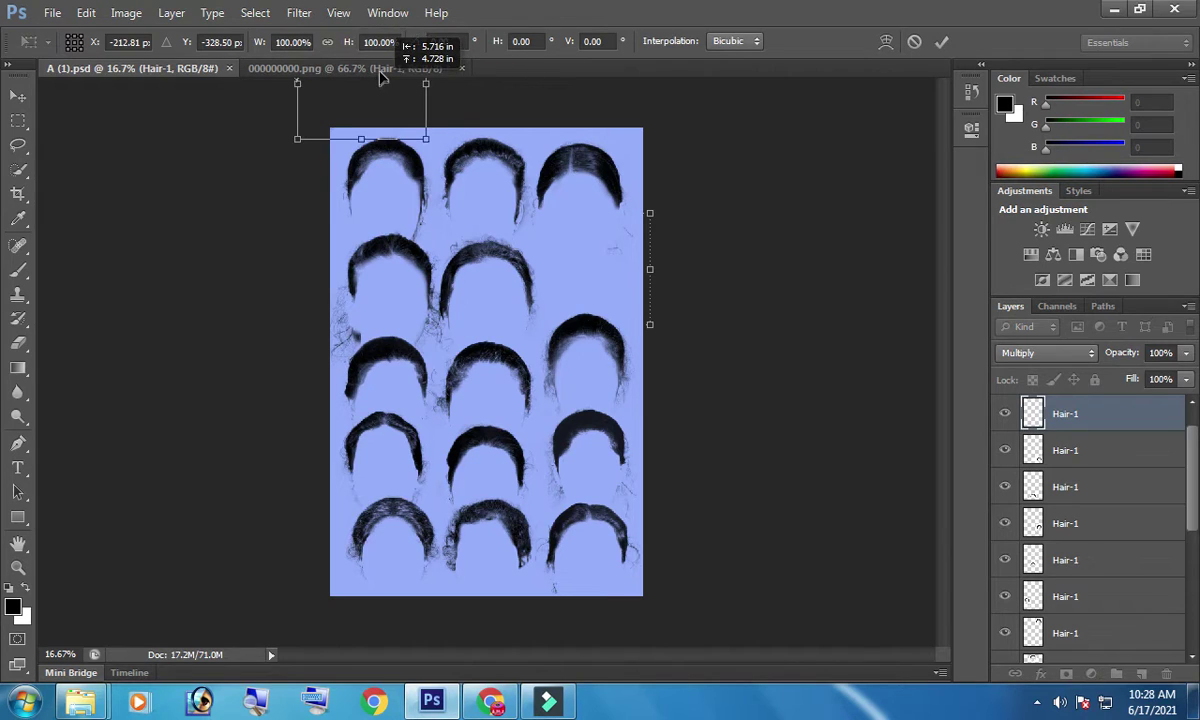
drag(438, 117, 595, 268)
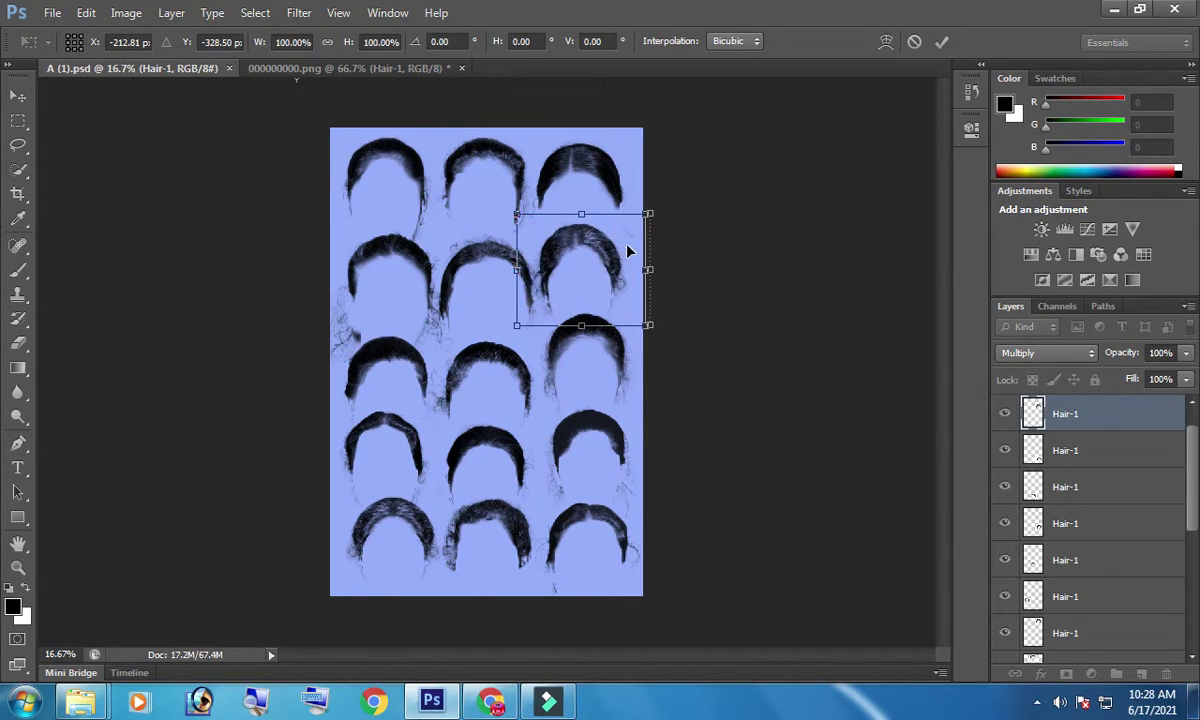
click(943, 42)
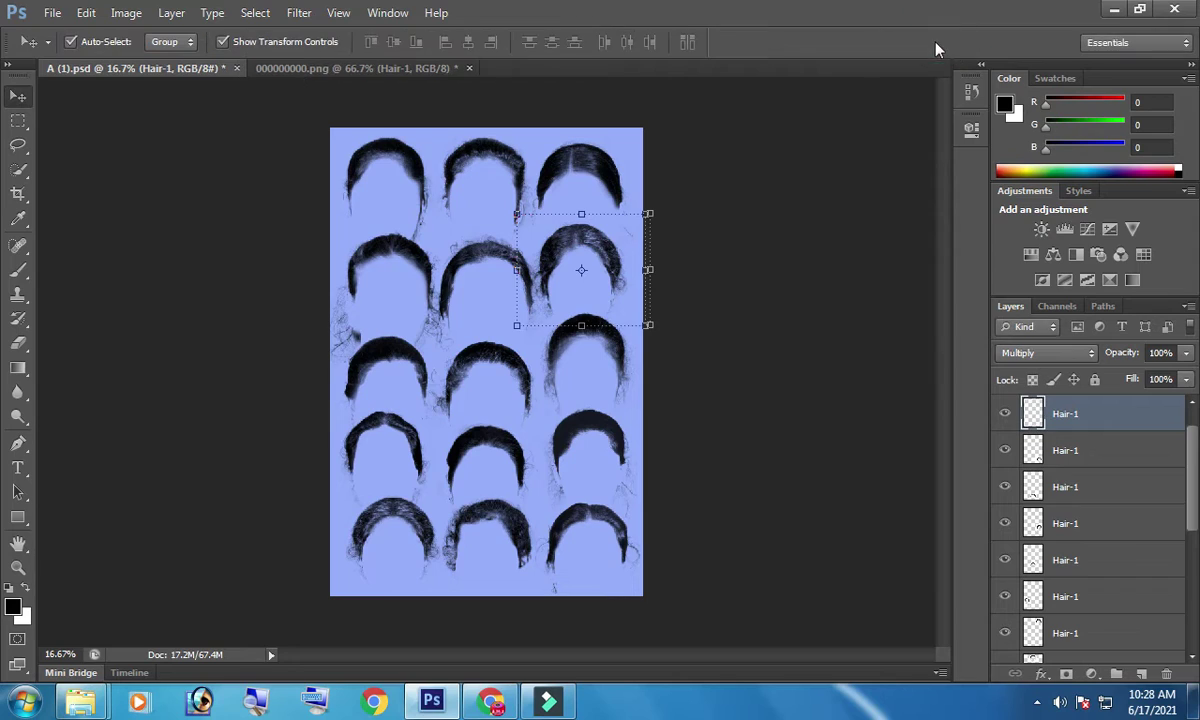
click(342, 75)
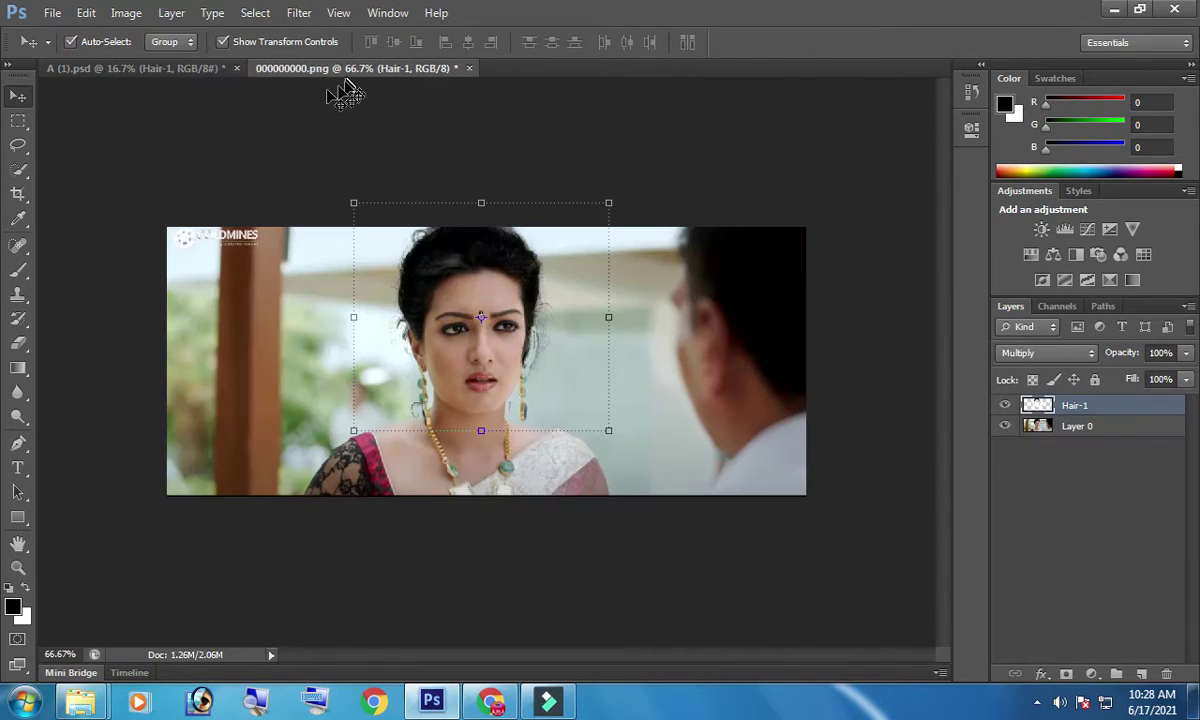
click(182, 67)
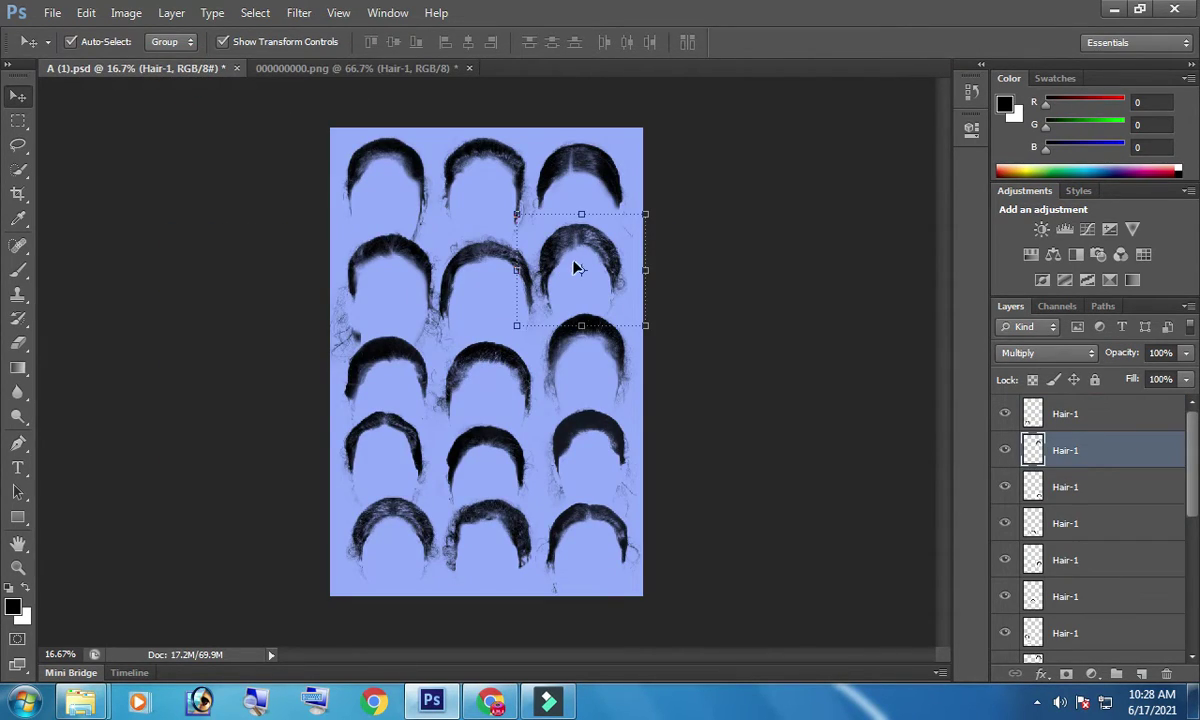
drag(578, 265, 352, 73)
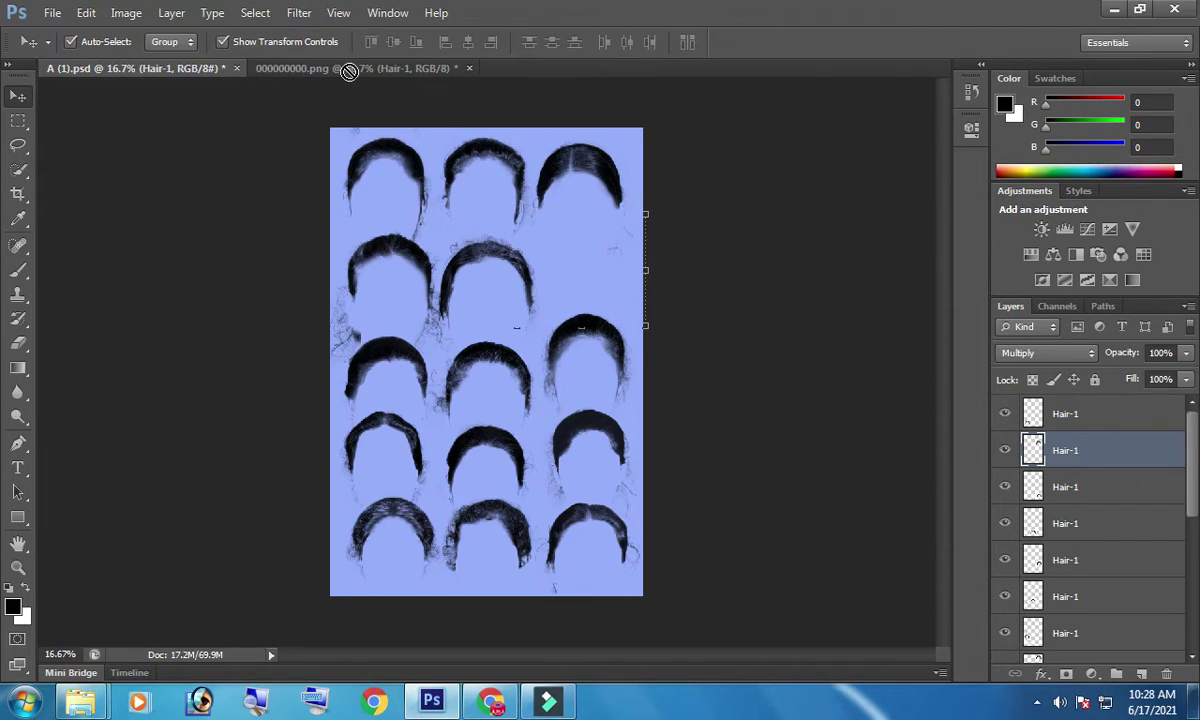
Step: Drop the hair piece on the photo, shrinking and moving it to fit her head
drag(352, 73, 452, 340)
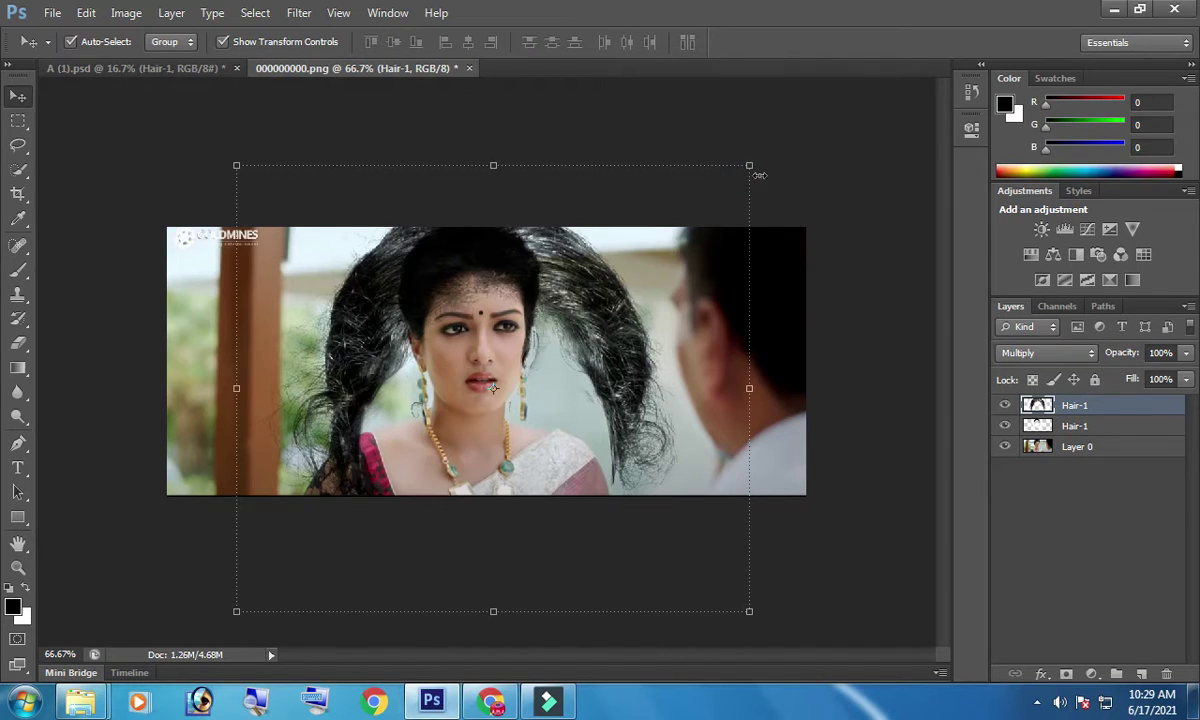
mouse_move(753, 168)
mouse_down()
mouse_move(537, 312)
mouse_move(504, 348)
mouse_up()
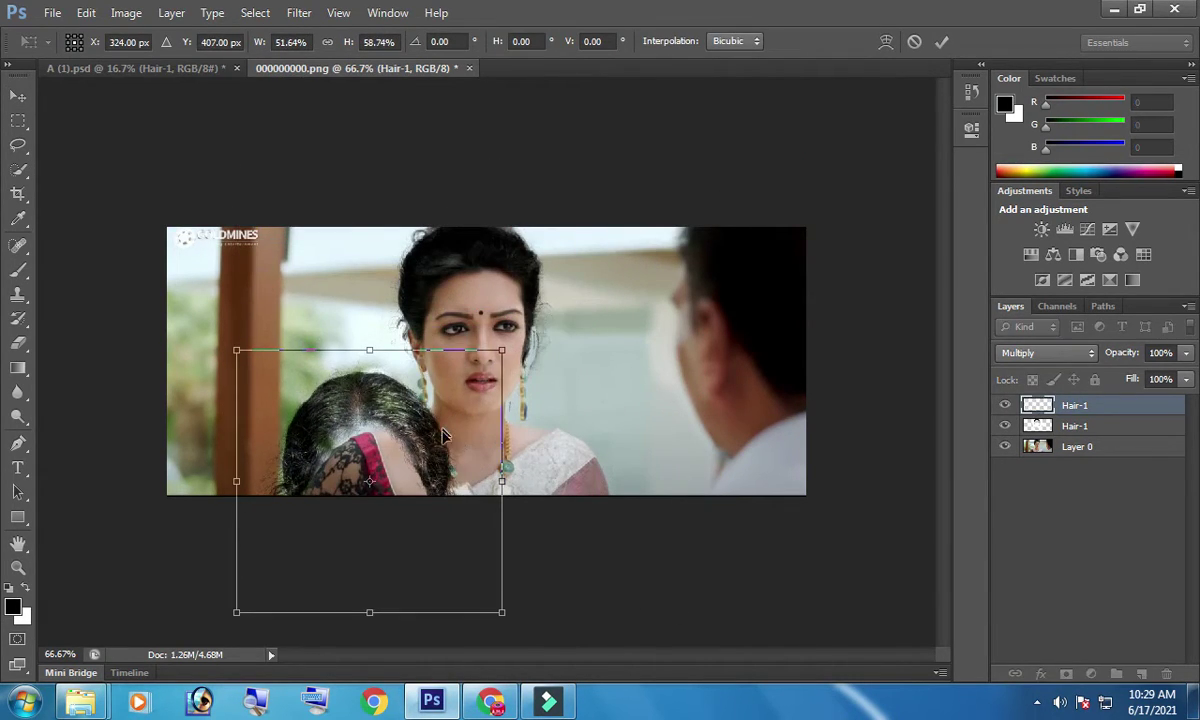
mouse_move(383, 429)
mouse_down()
mouse_move(471, 340)
mouse_move(492, 285)
mouse_up()
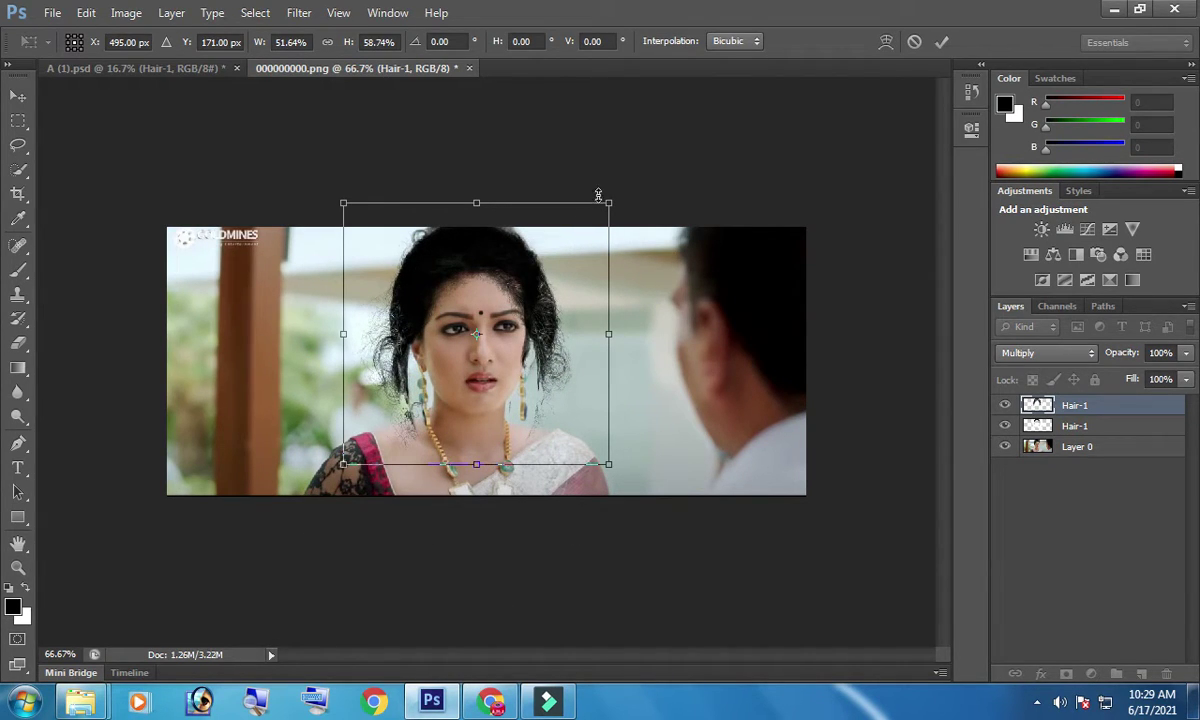
drag(612, 200, 579, 225)
drag(470, 316, 491, 280)
drag(595, 436, 588, 423)
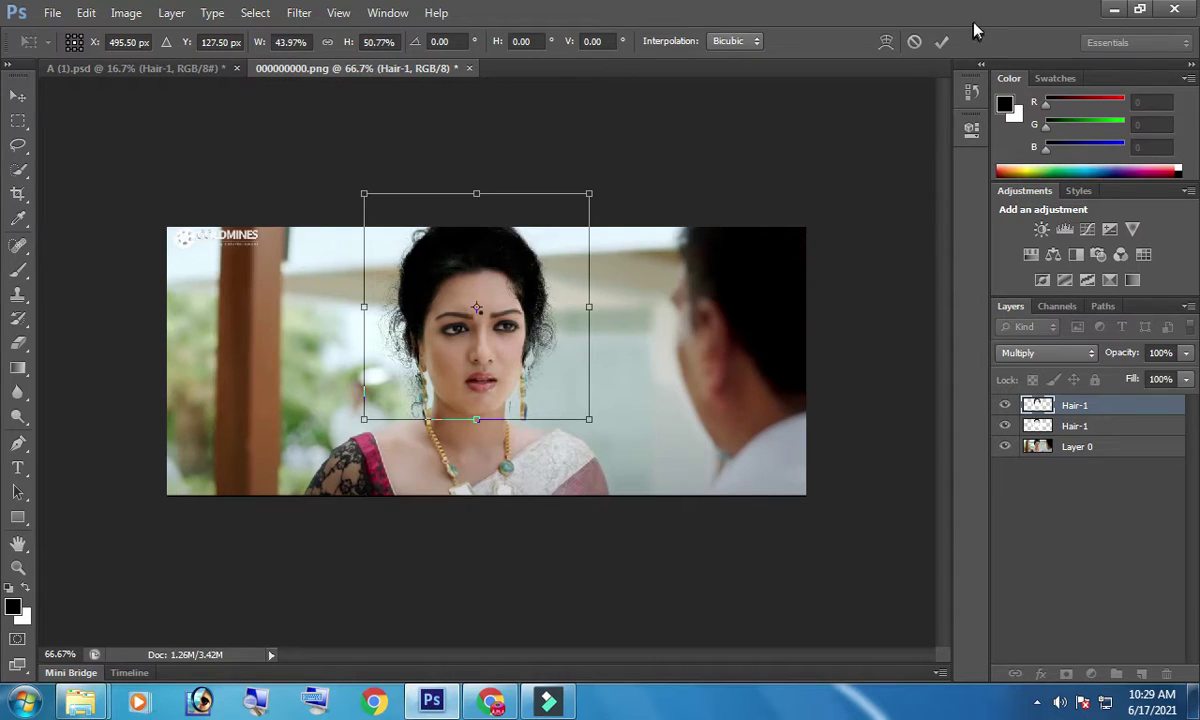
click(935, 44)
Step: Deselect layers, switch back to A (1).psd, and minimize Photoshop
click(603, 584)
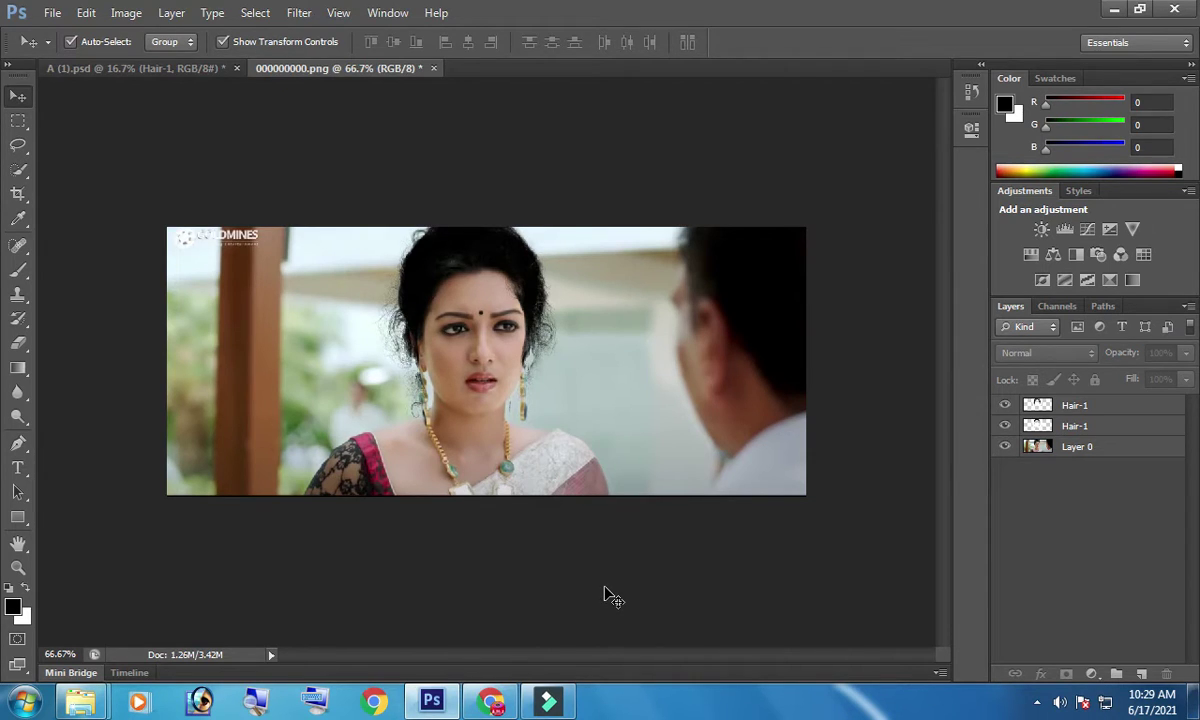
click(129, 67)
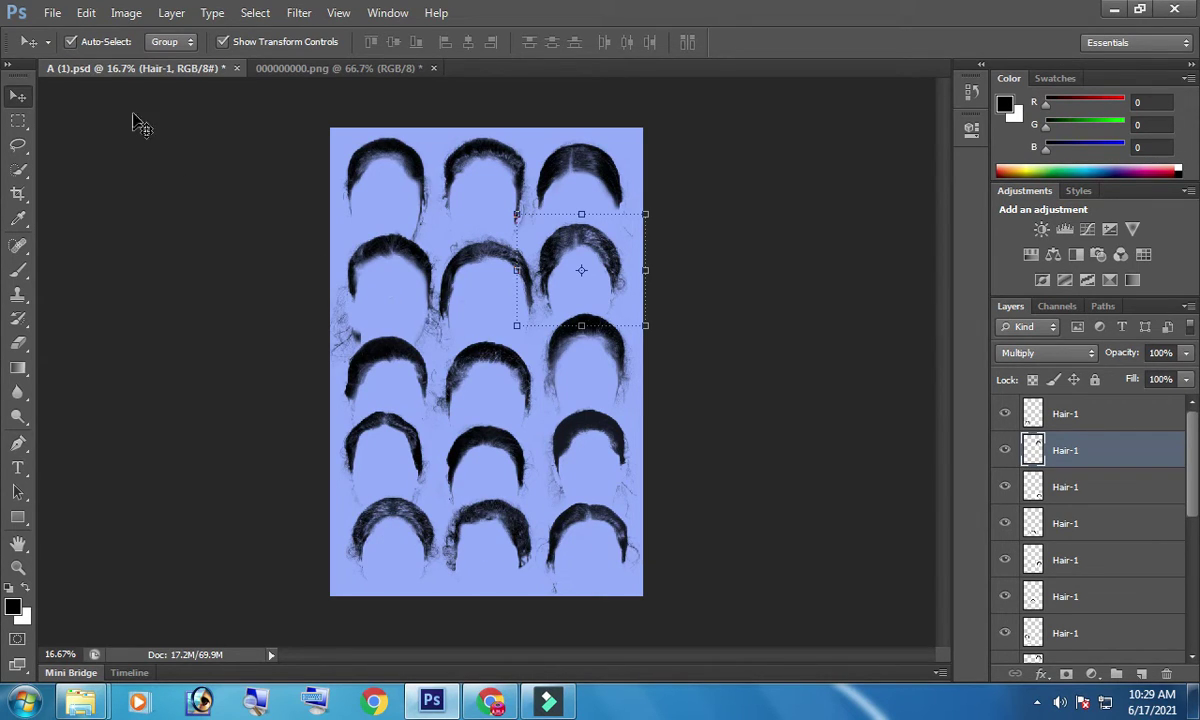
click(1113, 11)
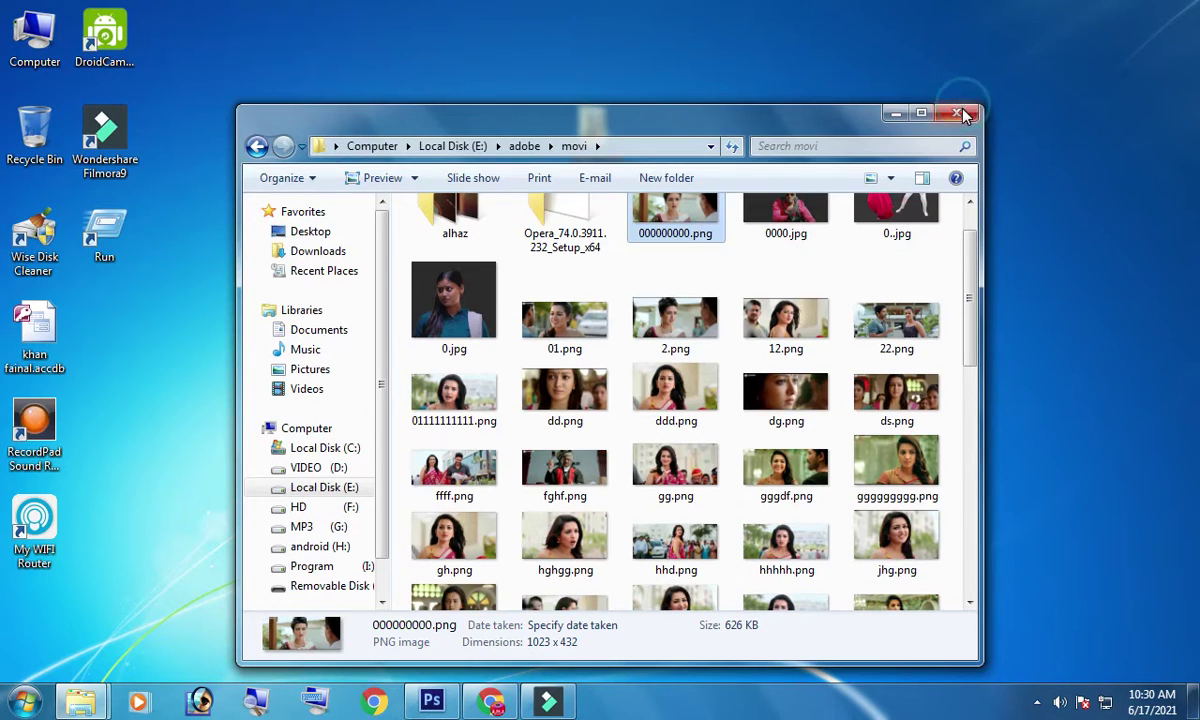
Step: Open New folder > HAIRS and drag A (5).psd into Photoshop
click(895, 115)
double_click(603, 152)
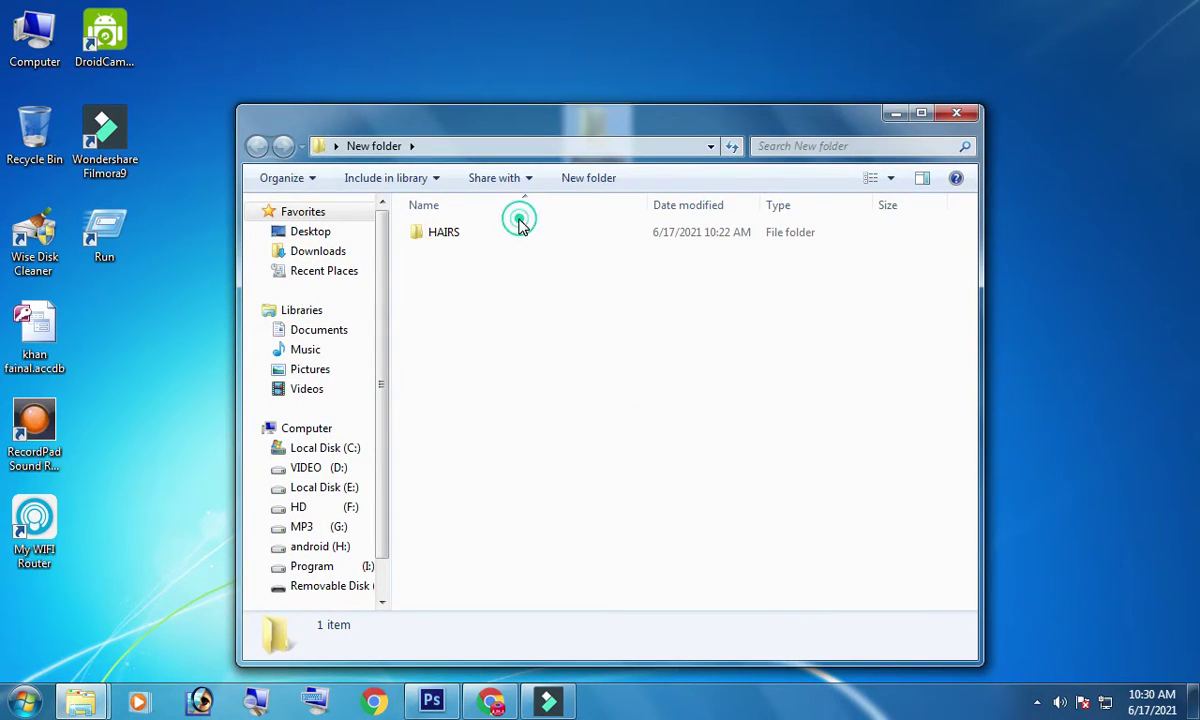
double_click(509, 232)
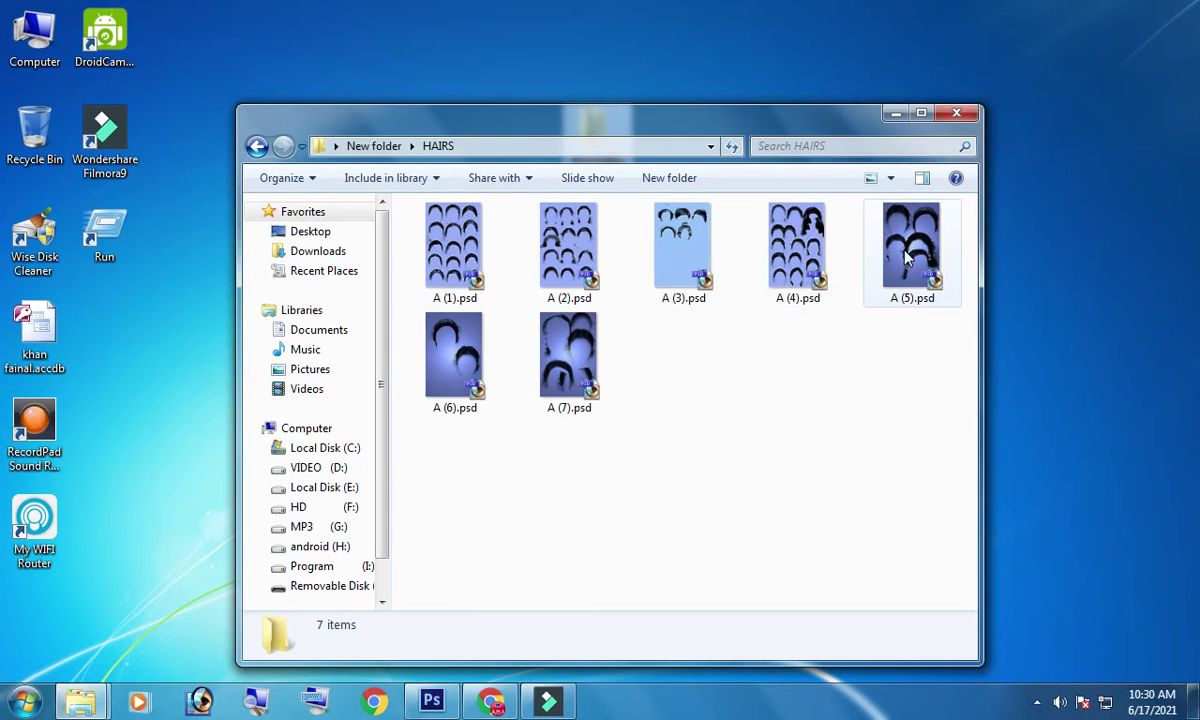
mouse_move(906, 258)
mouse_down()
mouse_move(420, 620)
mouse_move(207, 706)
mouse_move(433, 705)
mouse_move(510, 78)
mouse_up()
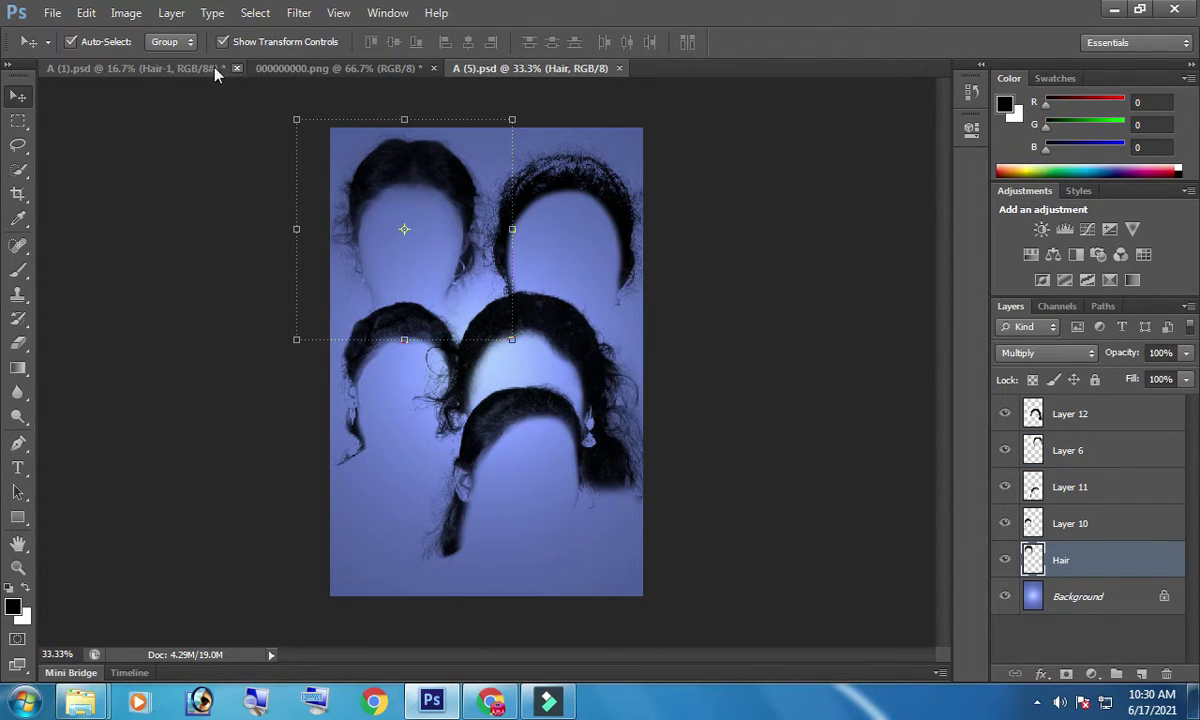
Step: Close the A (1).psd hair sheet, answering the save prompt
click(212, 69)
click(237, 68)
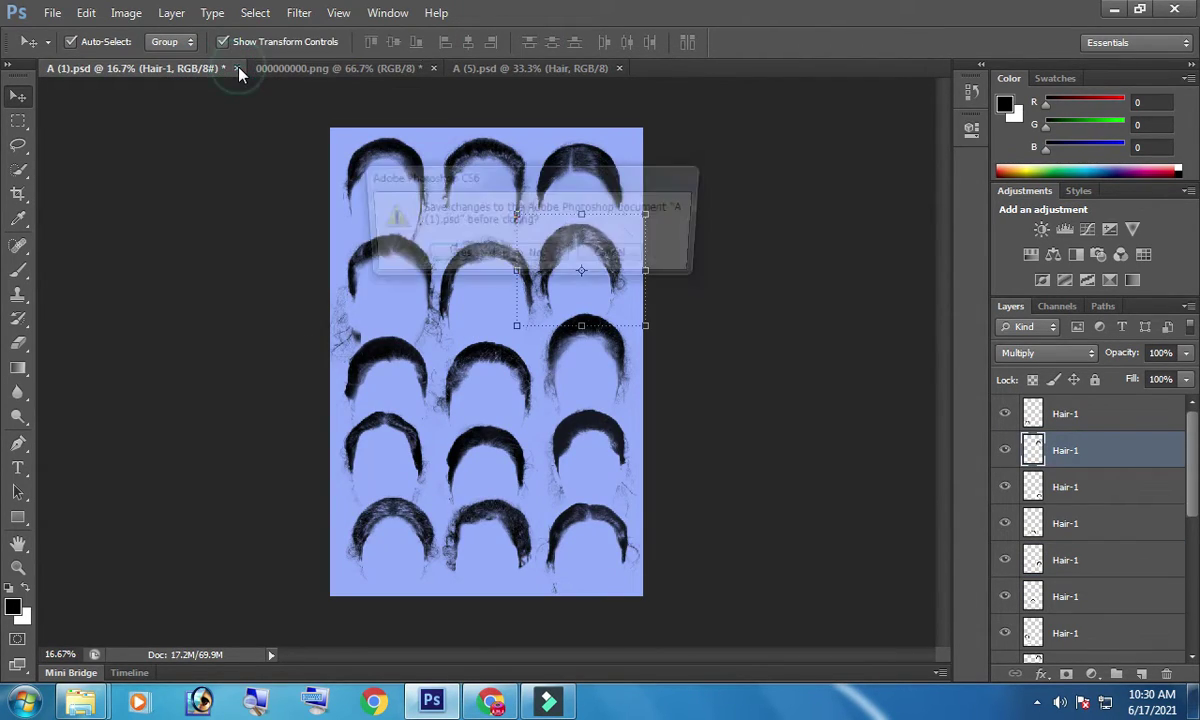
click(533, 257)
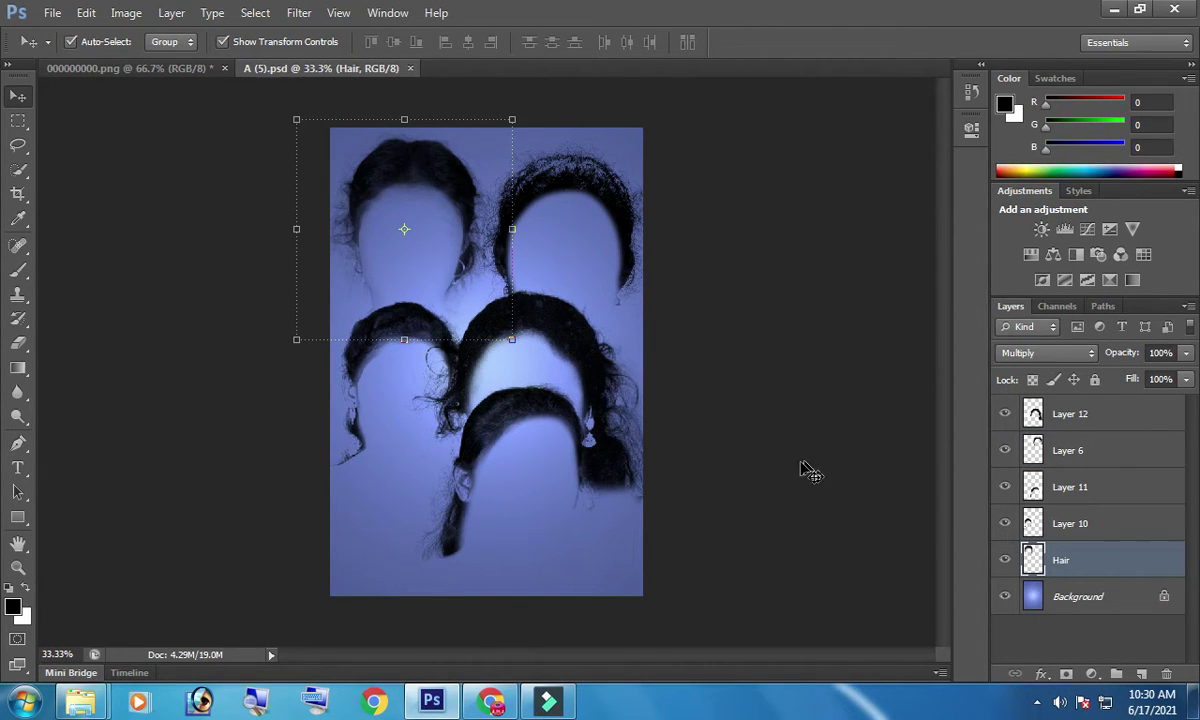
Step: Try selecting hair layers on A (5).psd by clicking and marquee-dragging
click(537, 472)
right_click(517, 452)
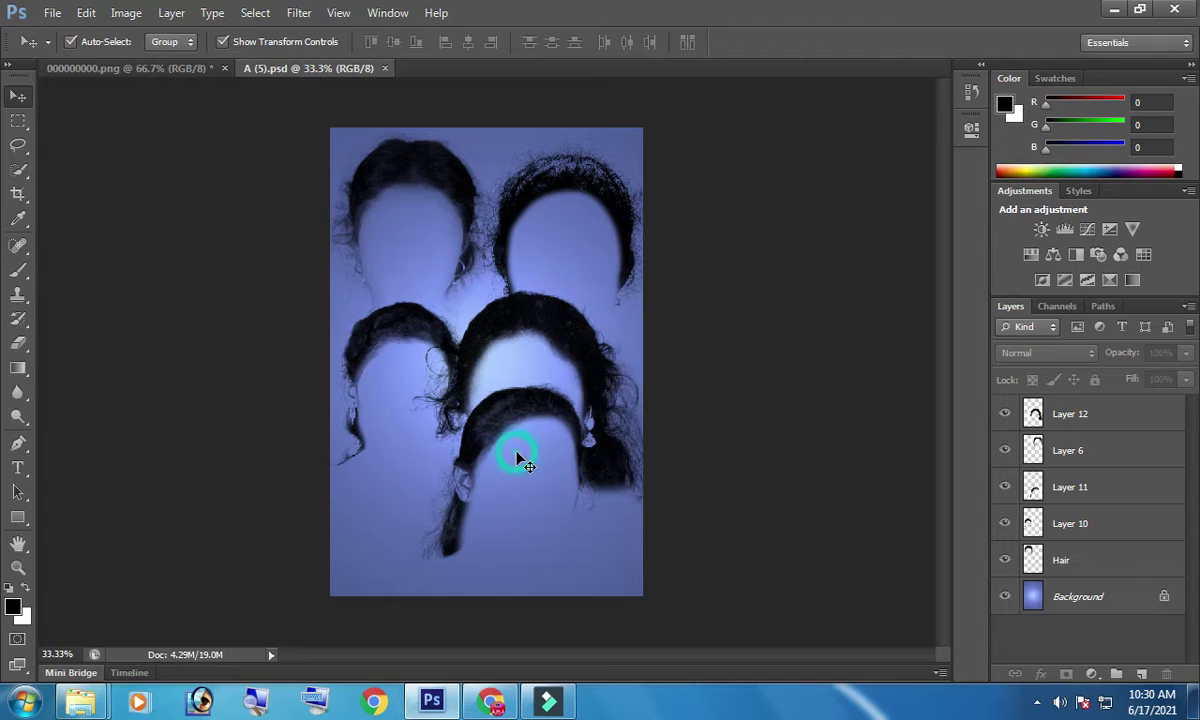
click(543, 460)
click(517, 452)
click(522, 430)
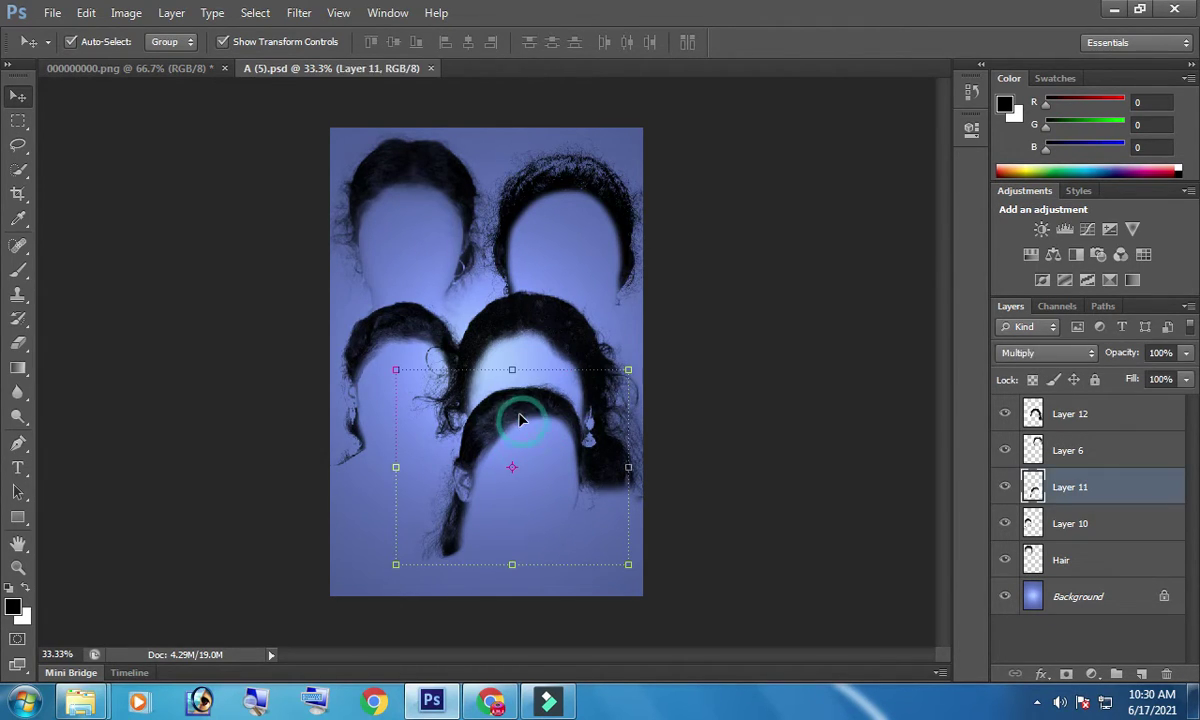
drag(520, 435, 151, 63)
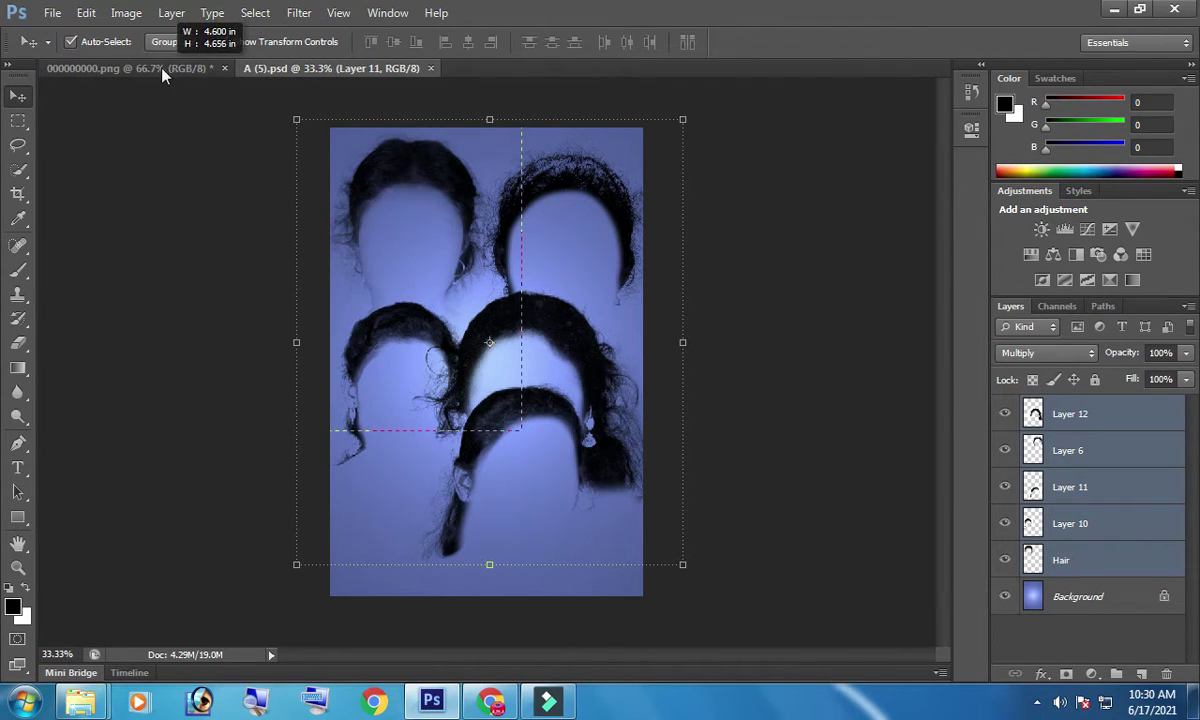
click(522, 458)
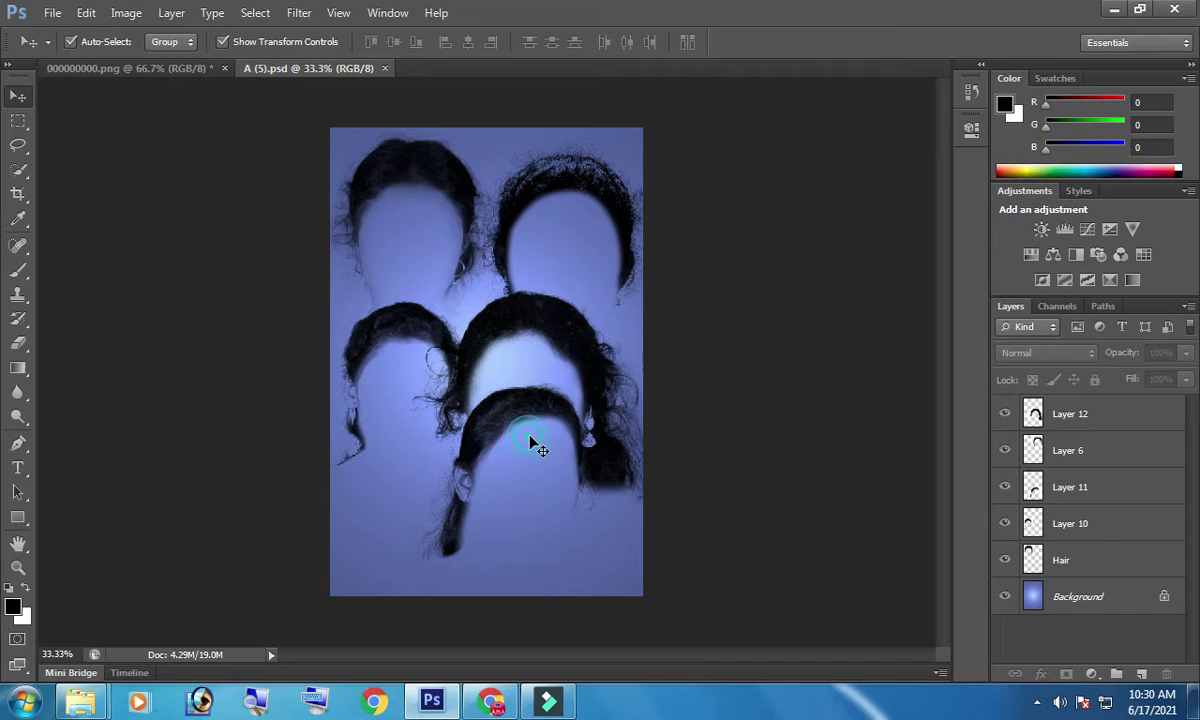
Step: Try selecting Layers 11, 12 and 10 together, then deselect all hair layers
click(1070, 487)
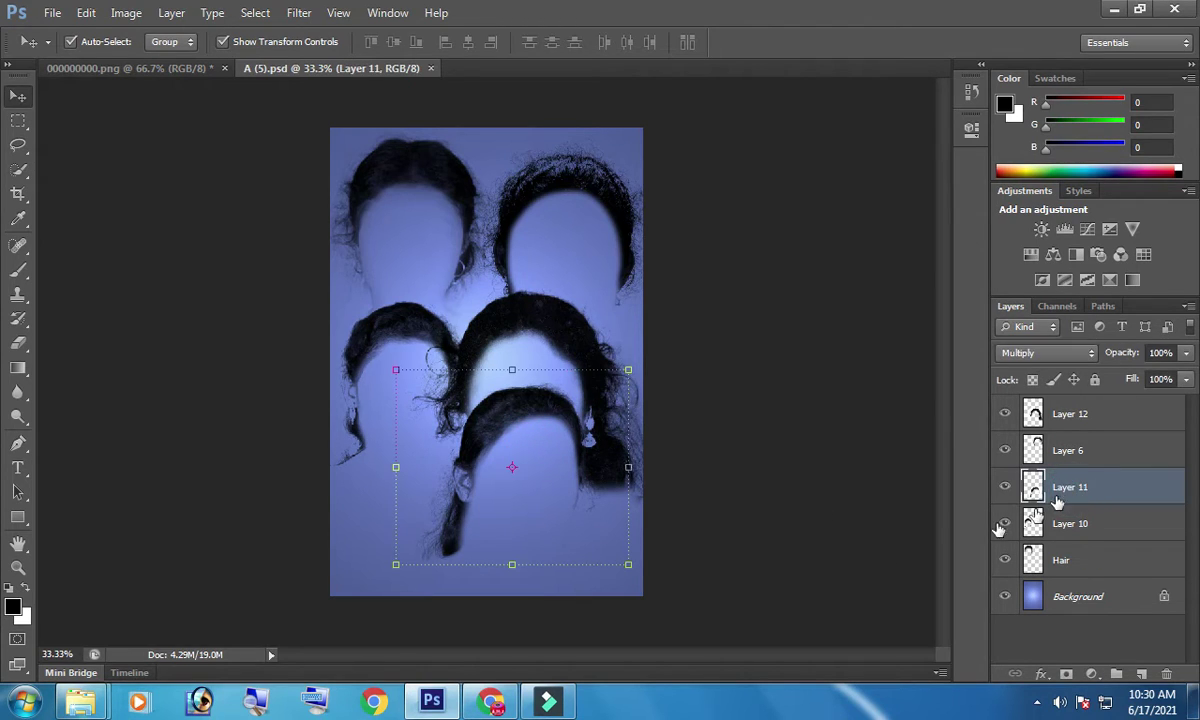
drag(548, 477, 155, 77)
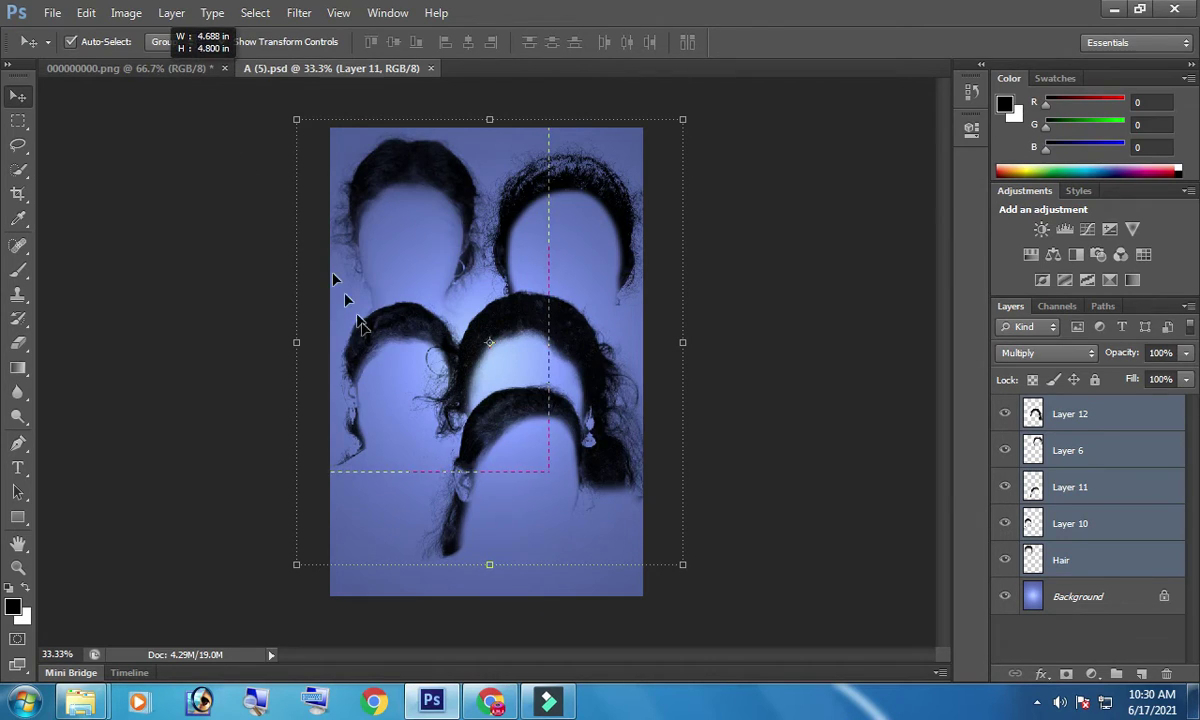
drag(155, 77, 415, 350)
click(519, 498)
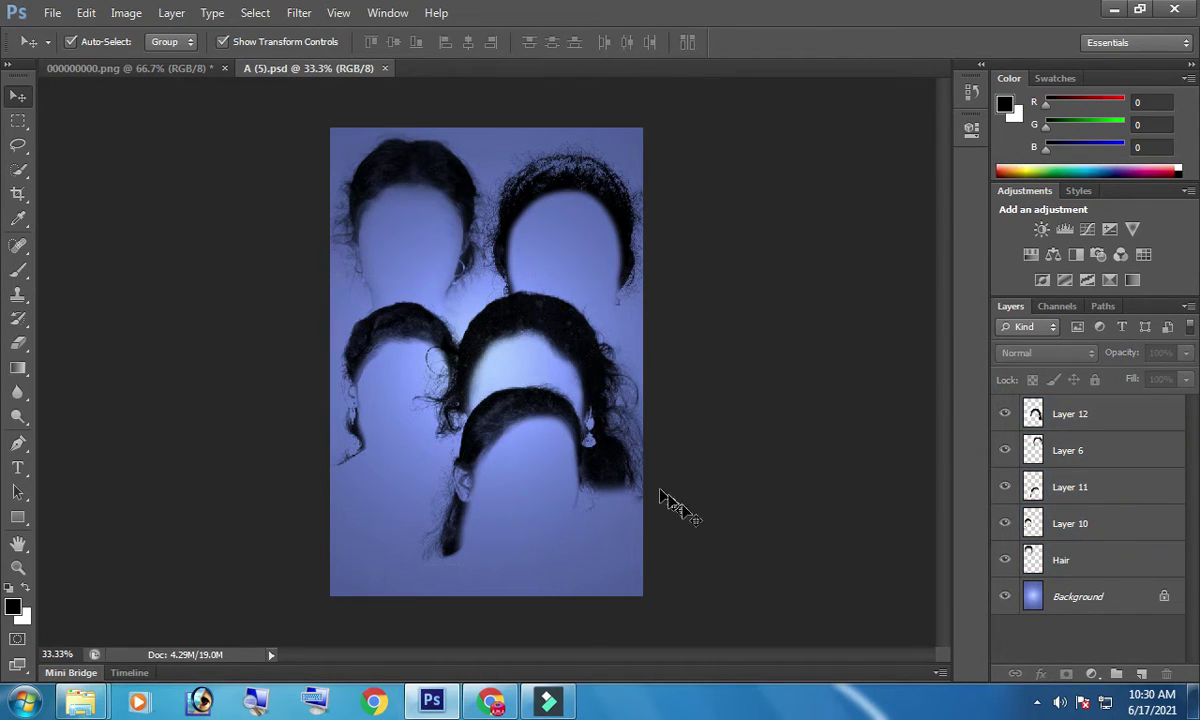
click(1088, 494)
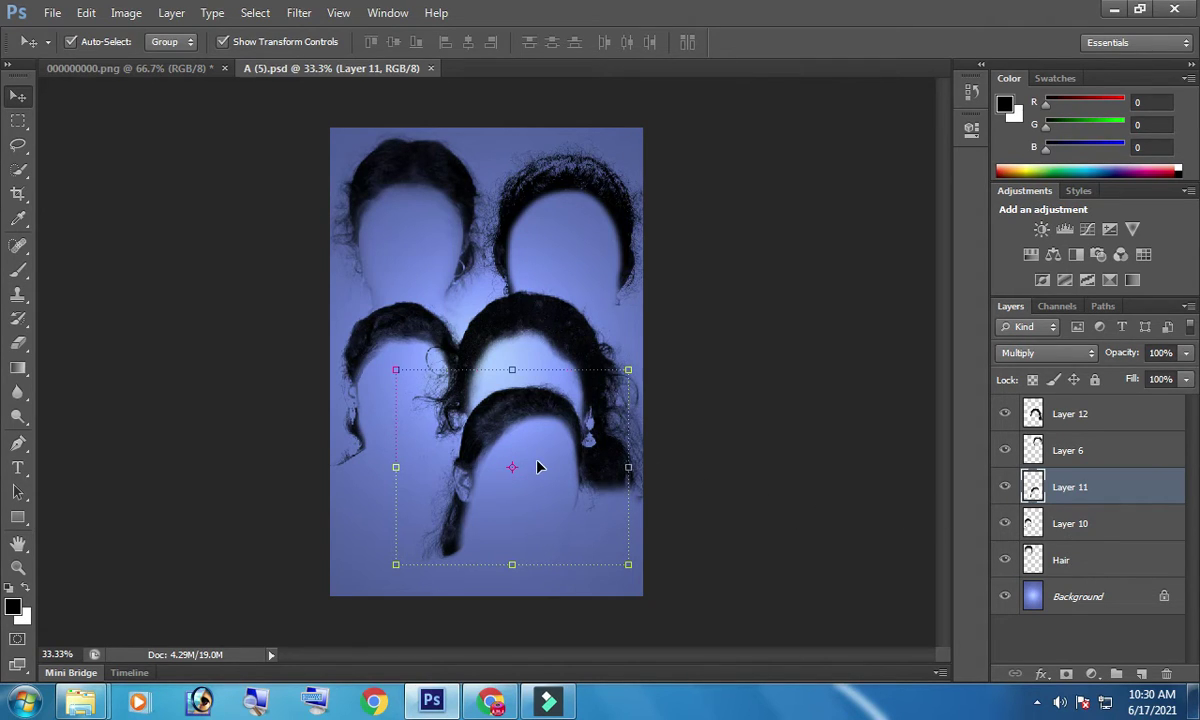
shift+click(482, 374)
shift+click(411, 326)
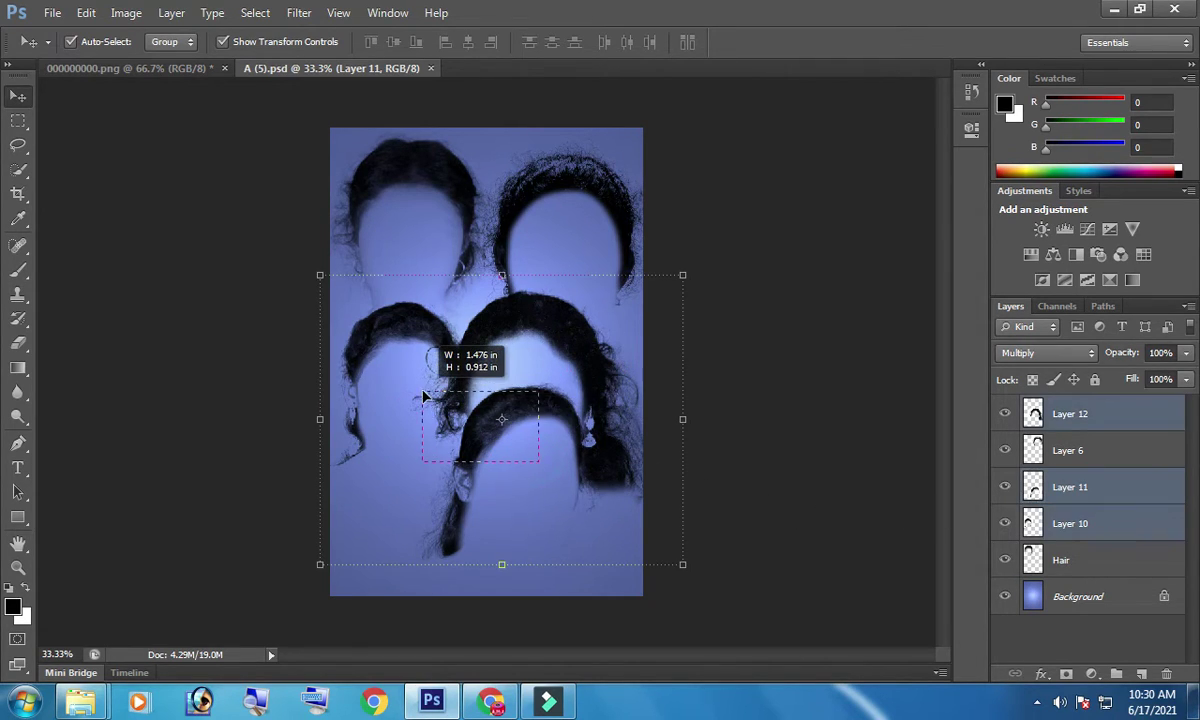
shift+click(477, 444)
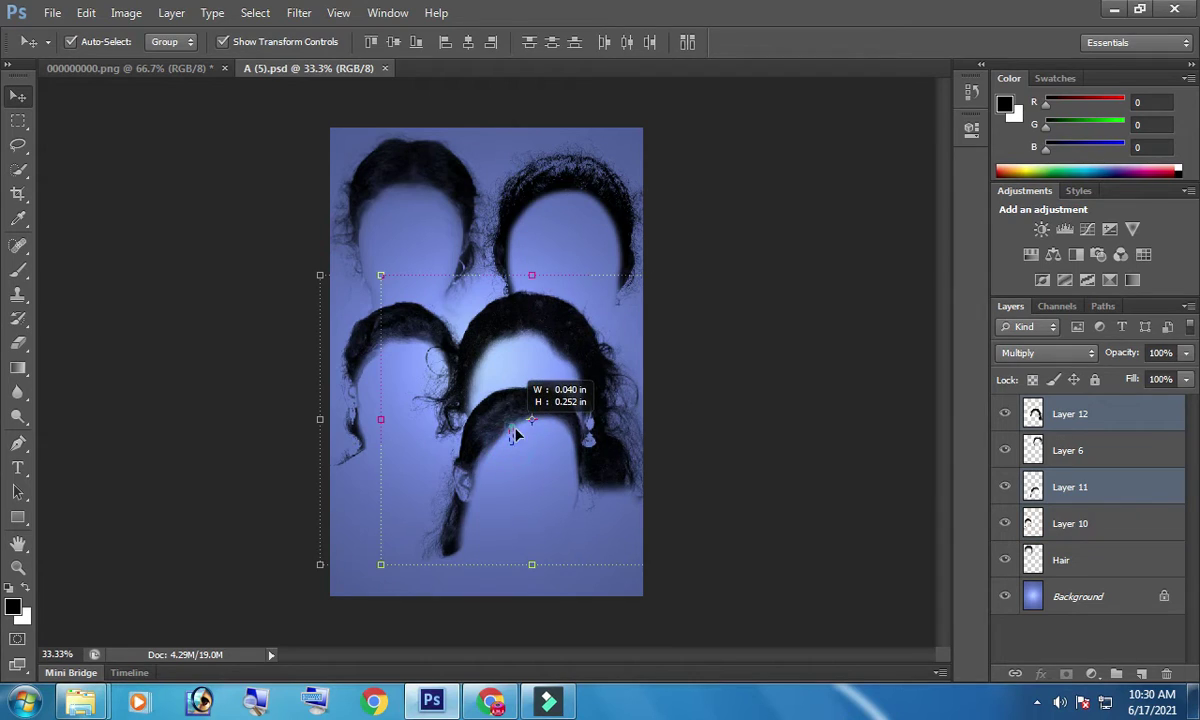
click(533, 462)
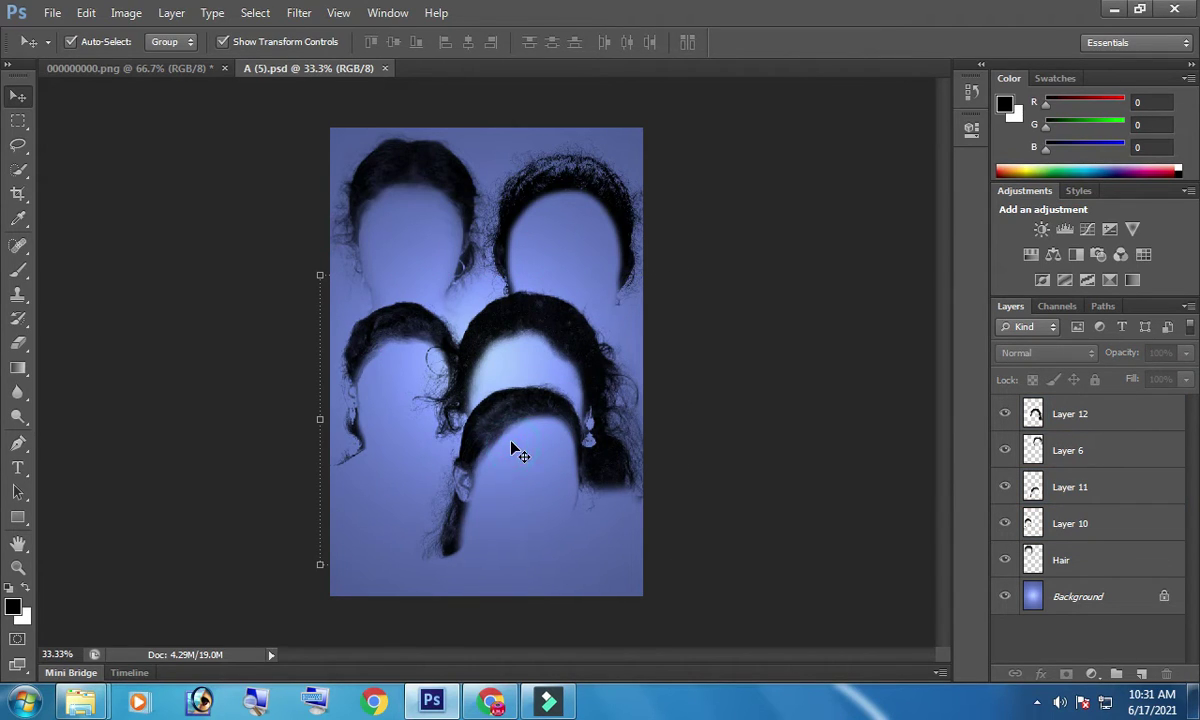
Step: Drag the middle hair, Layer 12, onto the woman's photo as Layer 1
click(541, 328)
drag(544, 343, 530, 234)
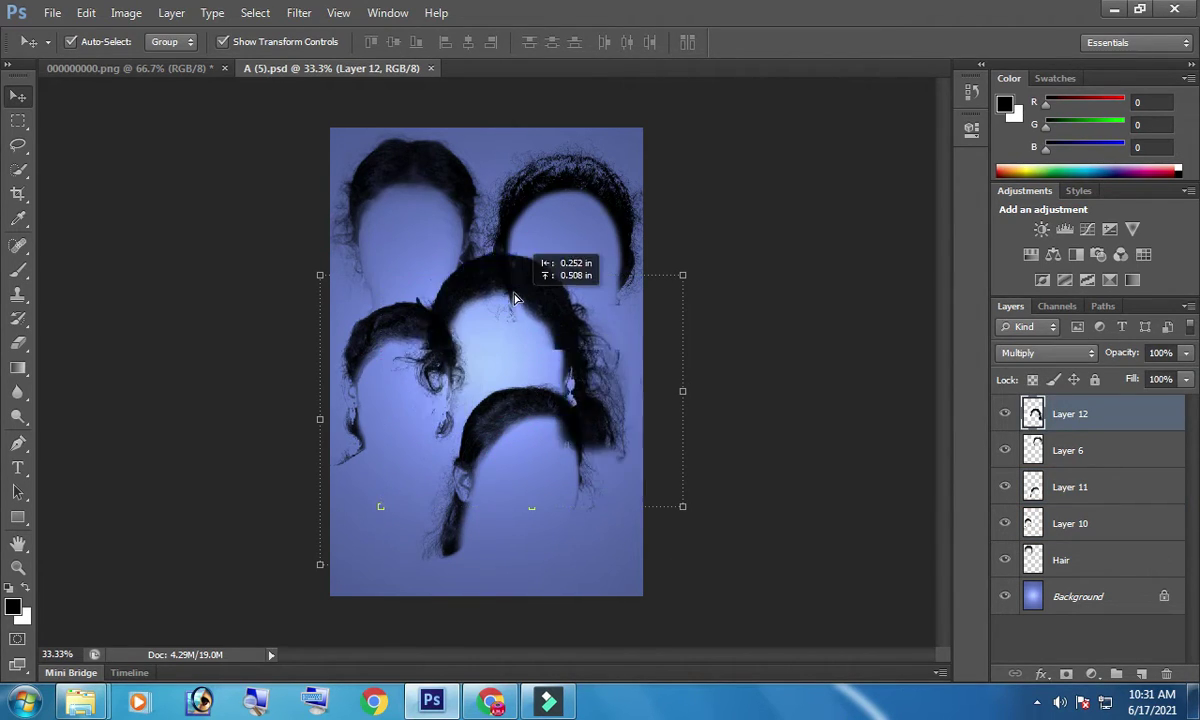
drag(549, 228, 170, 75)
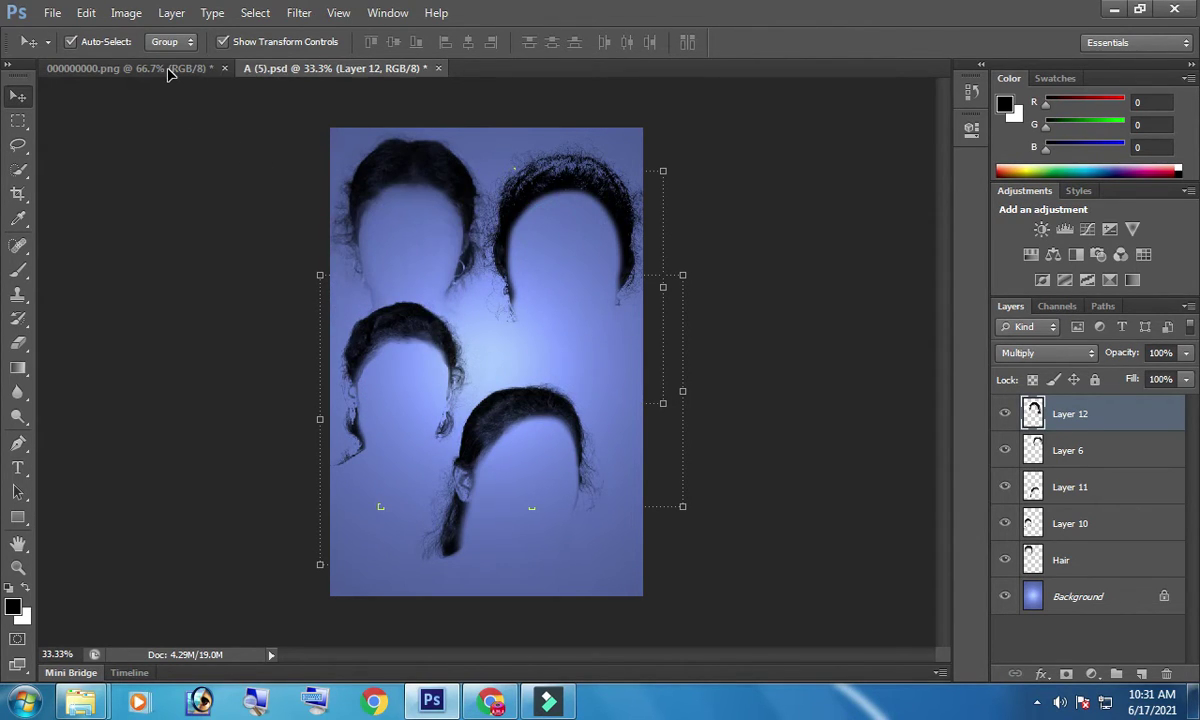
mouse_move(169, 77)
mouse_down()
mouse_move(485, 298)
mouse_move(536, 283)
mouse_up()
Step: Free Transform Layer 1 with Ctrl+T and scale the hair down to about 59% by 66%
key(ctrl+t)
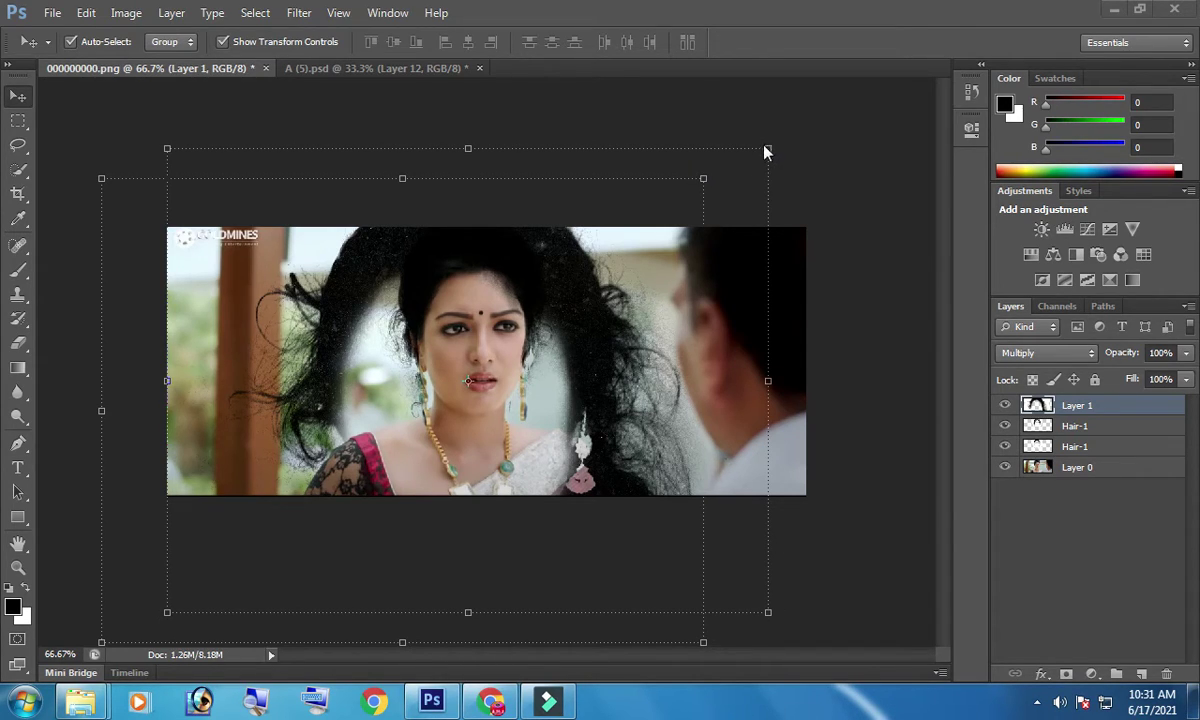
click(815, 180)
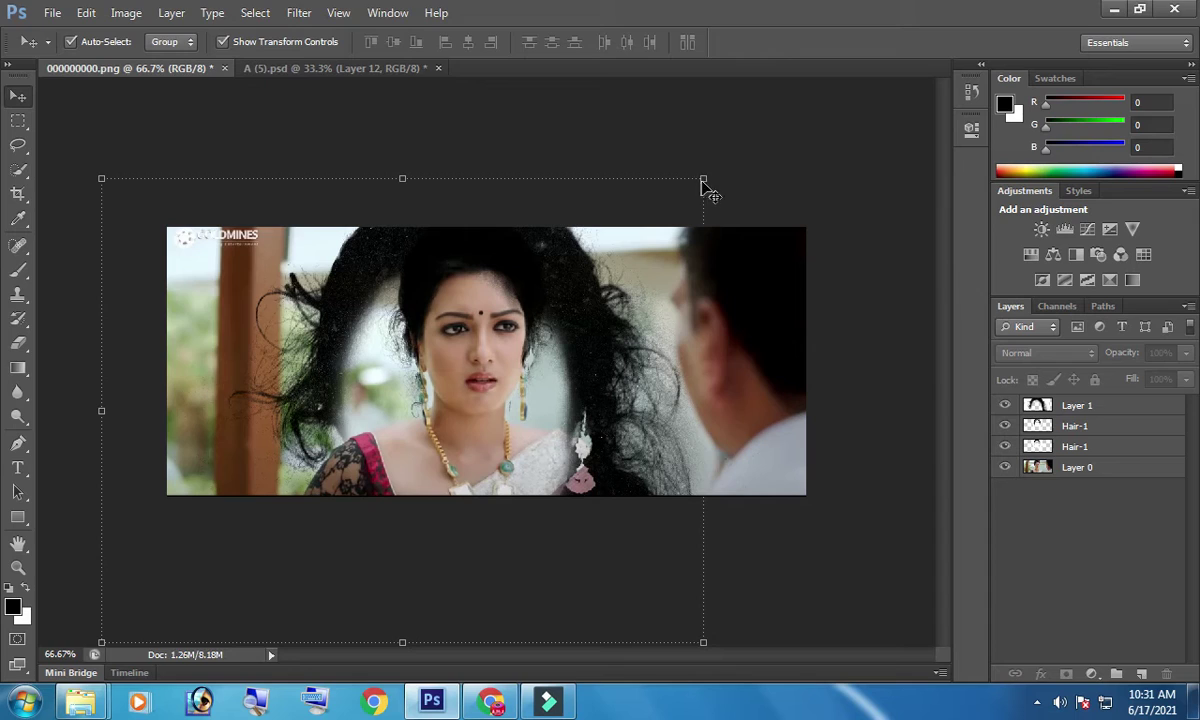
mouse_move(705, 182)
mouse_down()
mouse_move(727, 178)
mouse_move(624, 286)
mouse_move(499, 316)
mouse_up()
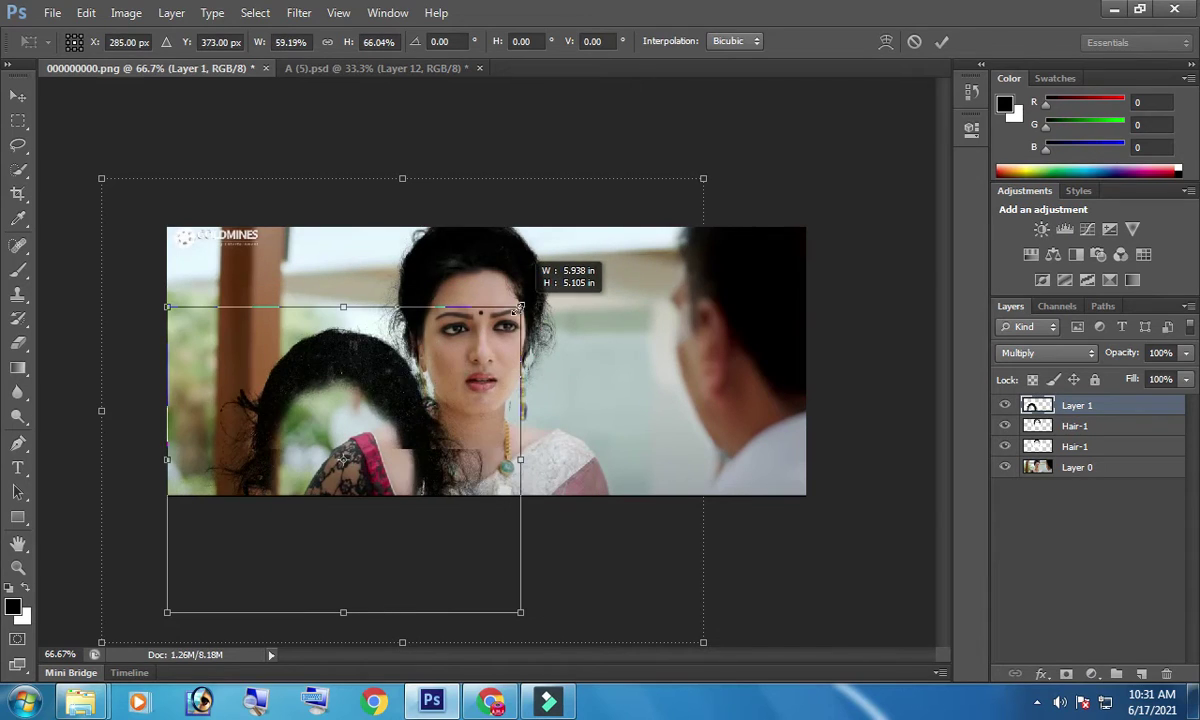
Step: Move the hair up onto her head and scale it down to roughly fit
drag(362, 424, 494, 291)
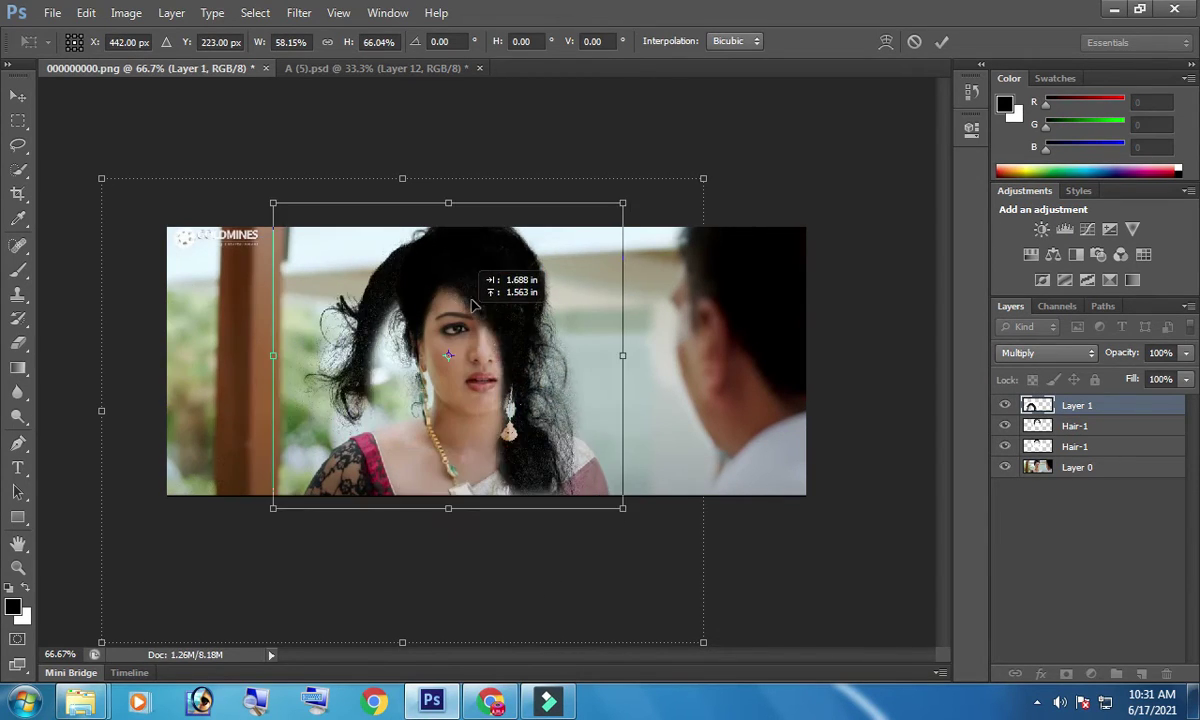
drag(494, 291, 495, 292)
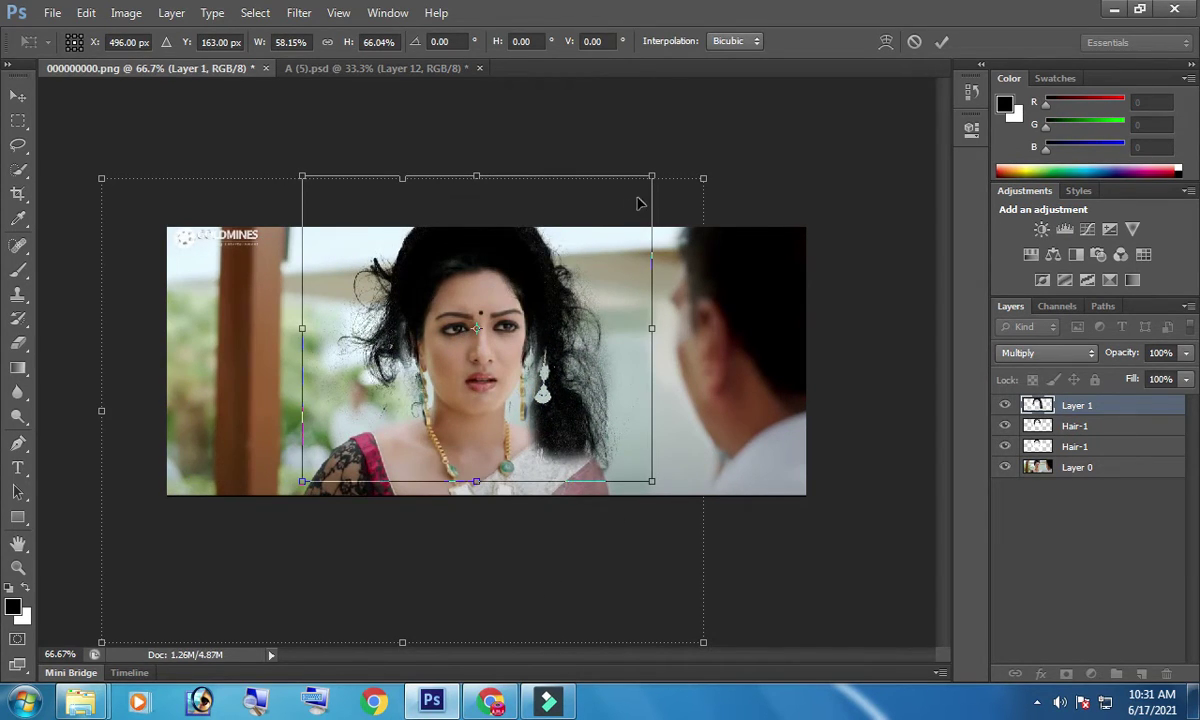
drag(649, 176, 628, 188)
drag(301, 333, 331, 331)
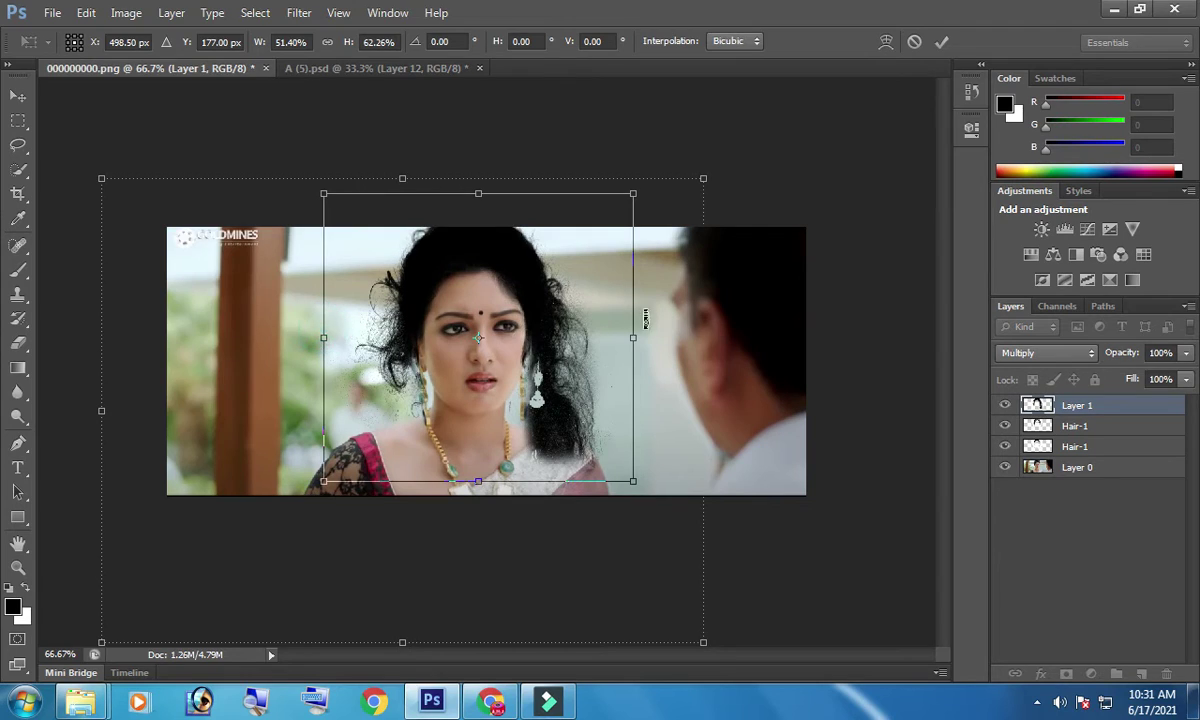
drag(627, 338, 637, 330)
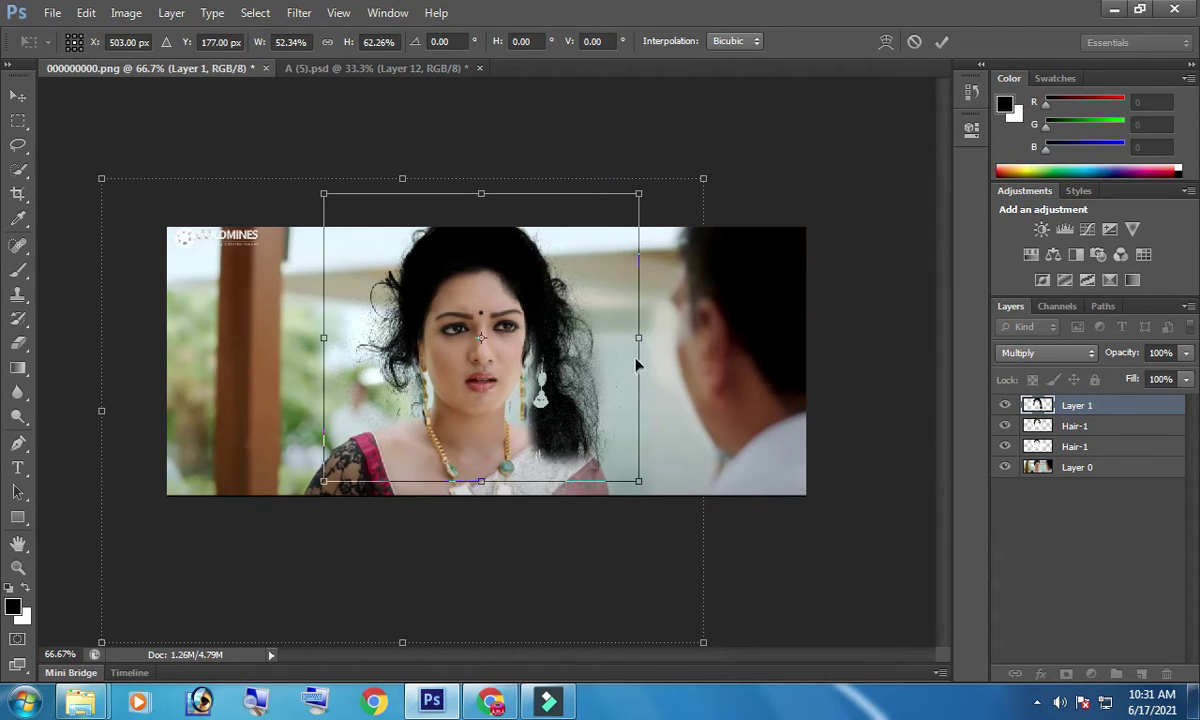
drag(638, 339, 619, 337)
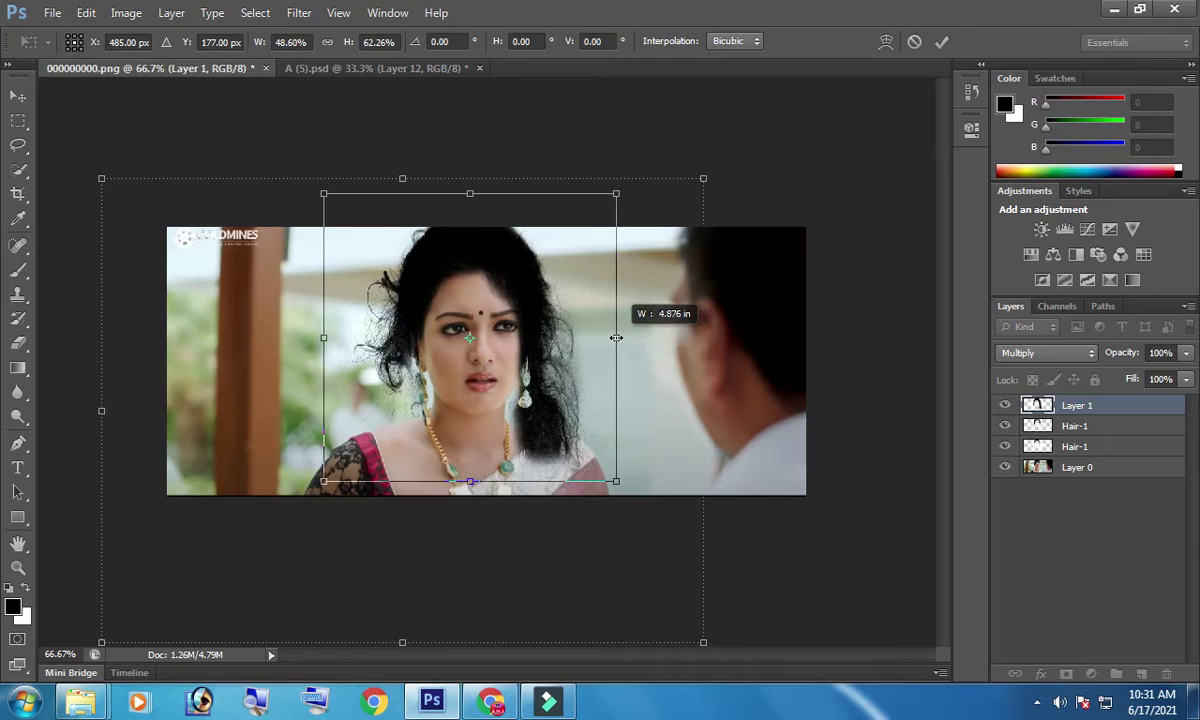
drag(450, 356, 455, 360)
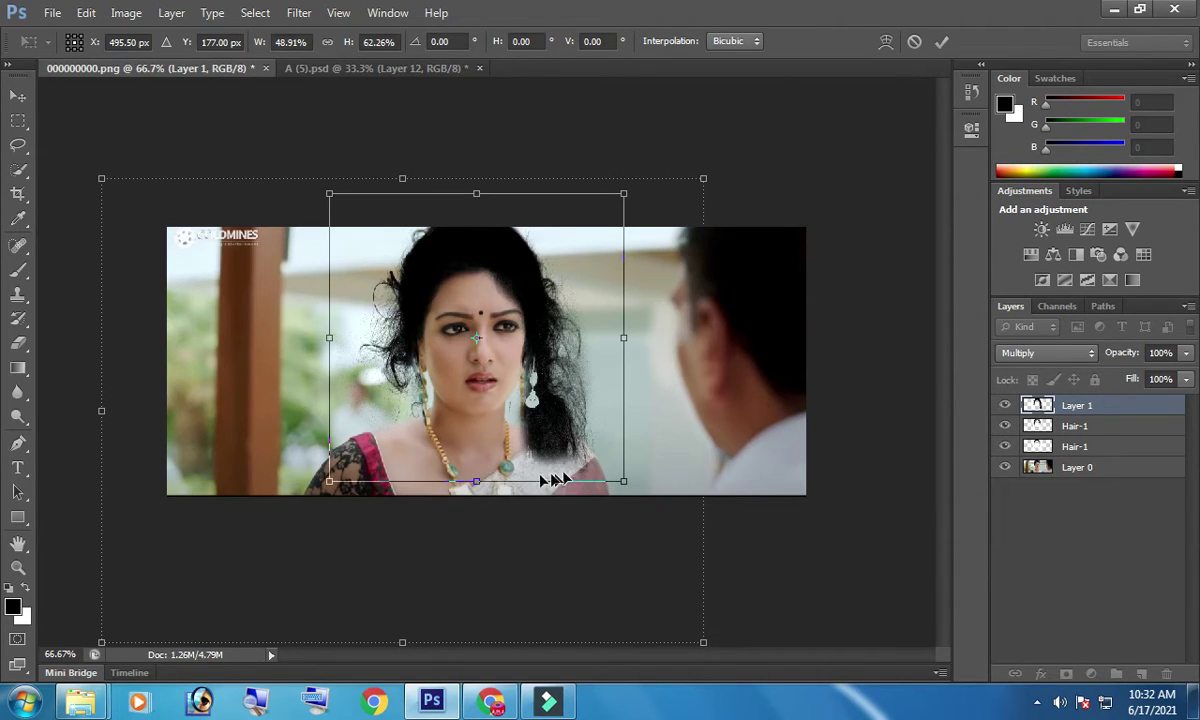
Step: Fine-tune the hair's width, length and position, then commit the transform at about 46% by 57%
drag(478, 480, 476, 458)
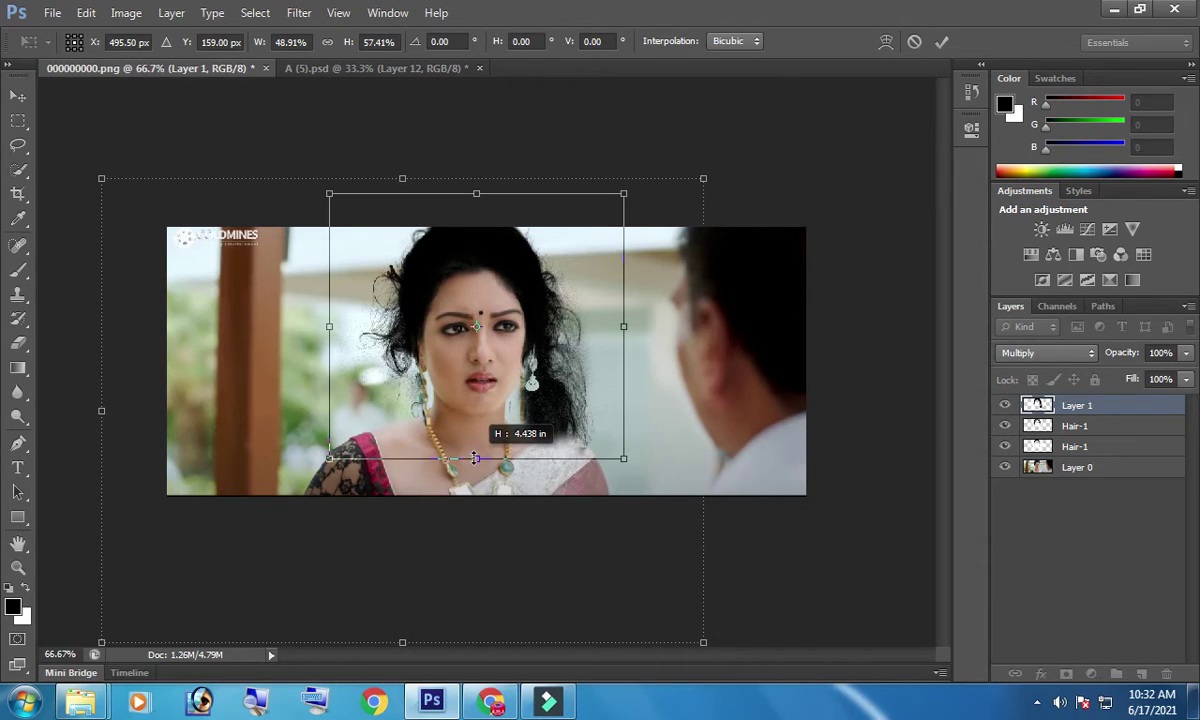
drag(627, 328, 634, 328)
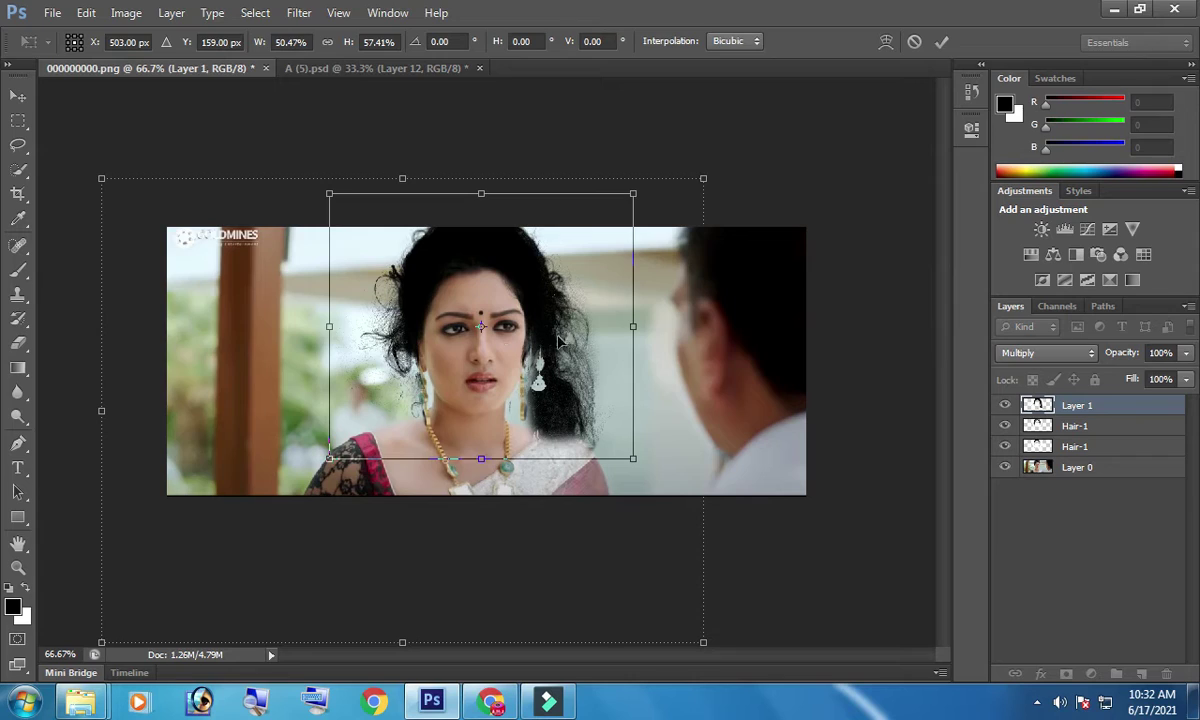
click(450, 355)
drag(329, 327, 353, 327)
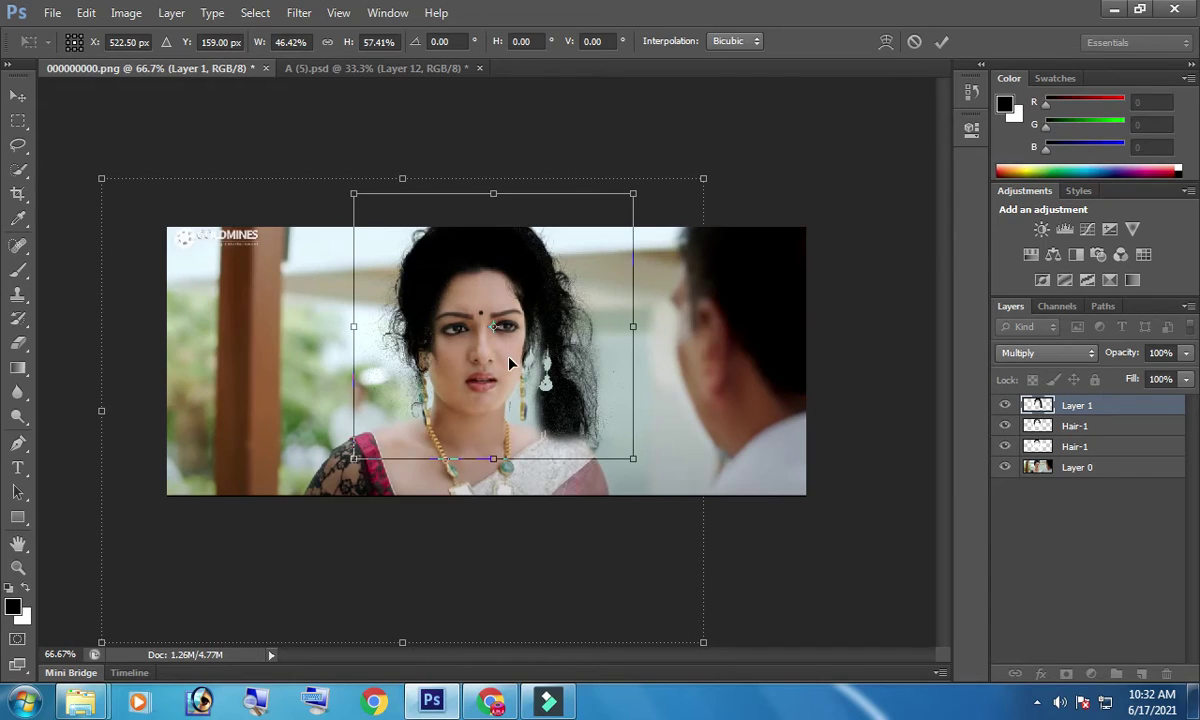
key(Left)
key(Left)
key(Left)
key(Left)
key(Left)
key(Left)
key(Left)
key(Left)
key(Left)
key(Left)
key(Left)
key(Left)
key(Left)
key(Left)
key(Left)
key(Left)
key(Left)
key(Left)
key(Left)
key(Left)
key(Left)
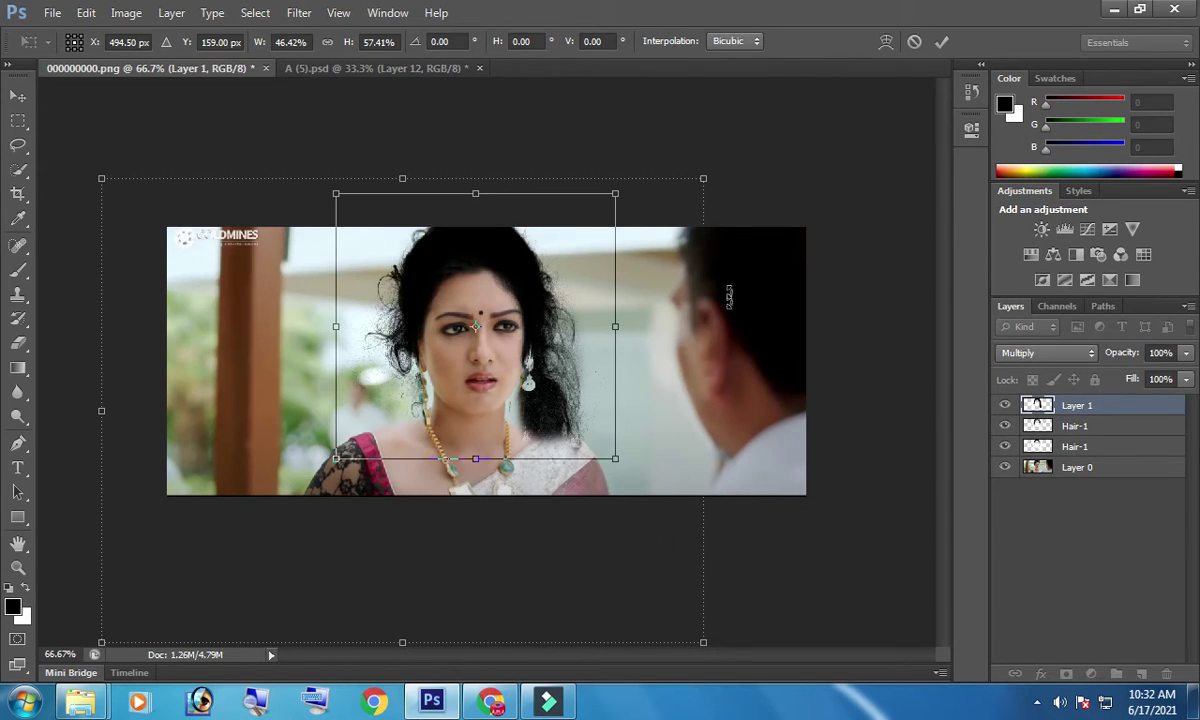
click(942, 42)
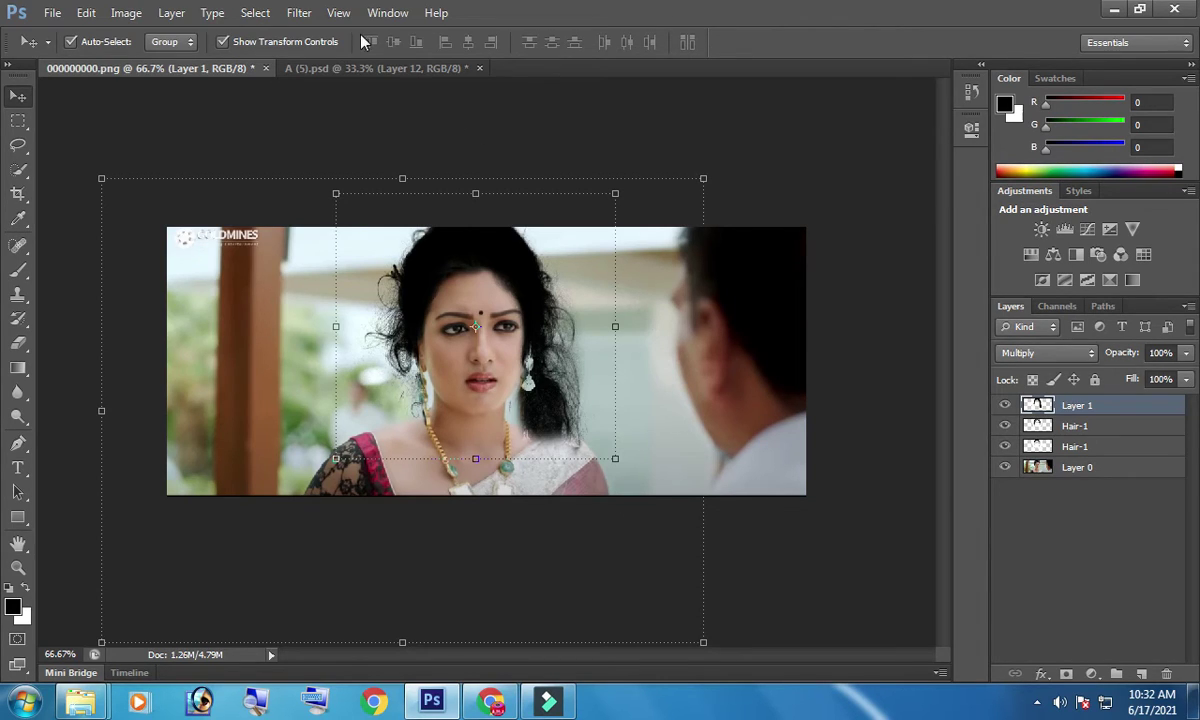
click(376, 68)
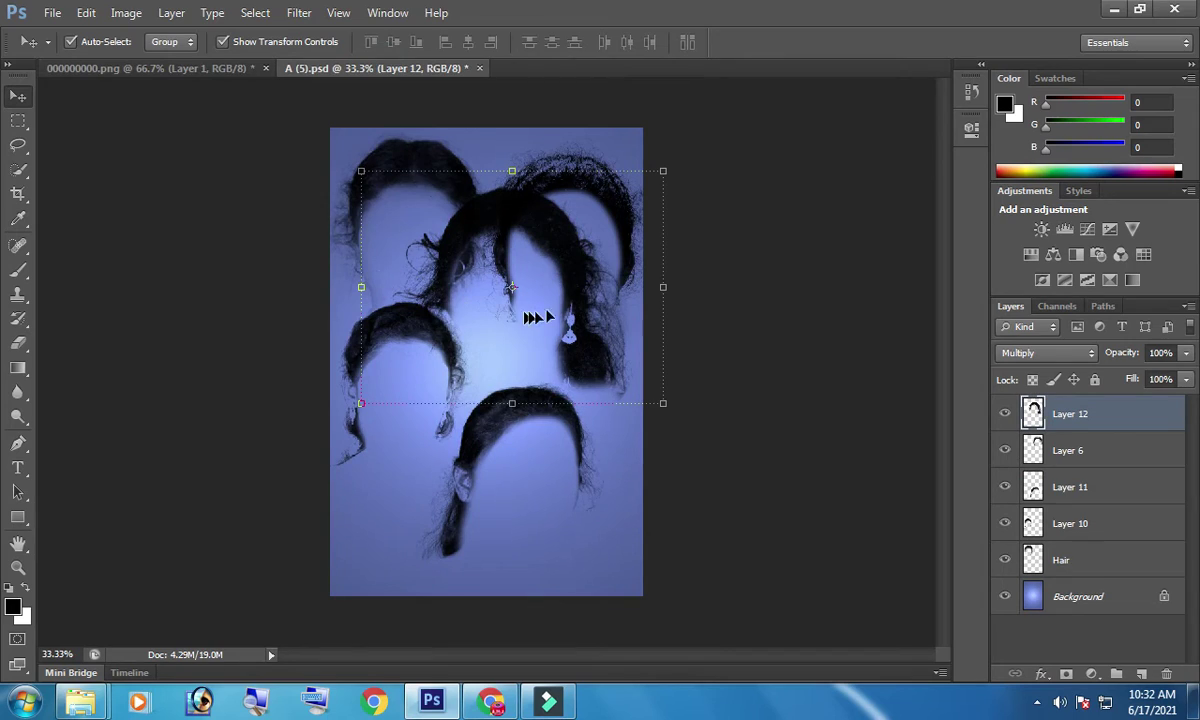
click(150, 68)
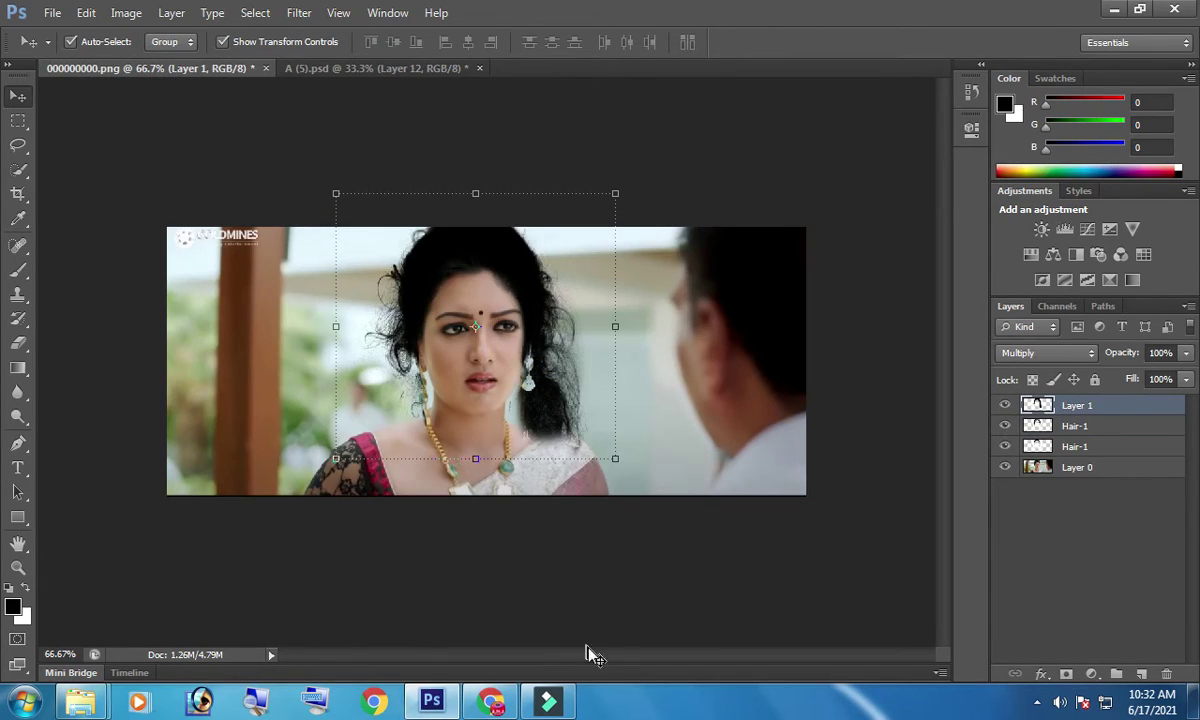
click(697, 708)
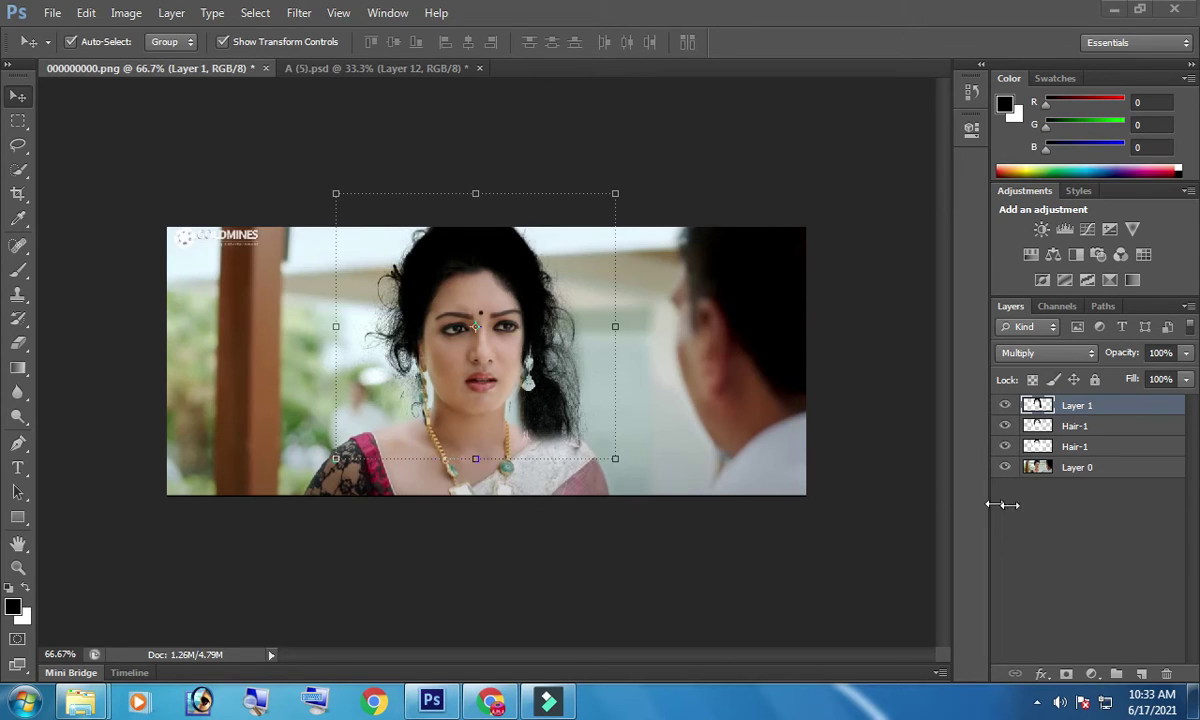
Step: Browse the seven hair files A (1)–A (7).psd in the HAIRS folder, ending on A (5).psd
click(1112, 14)
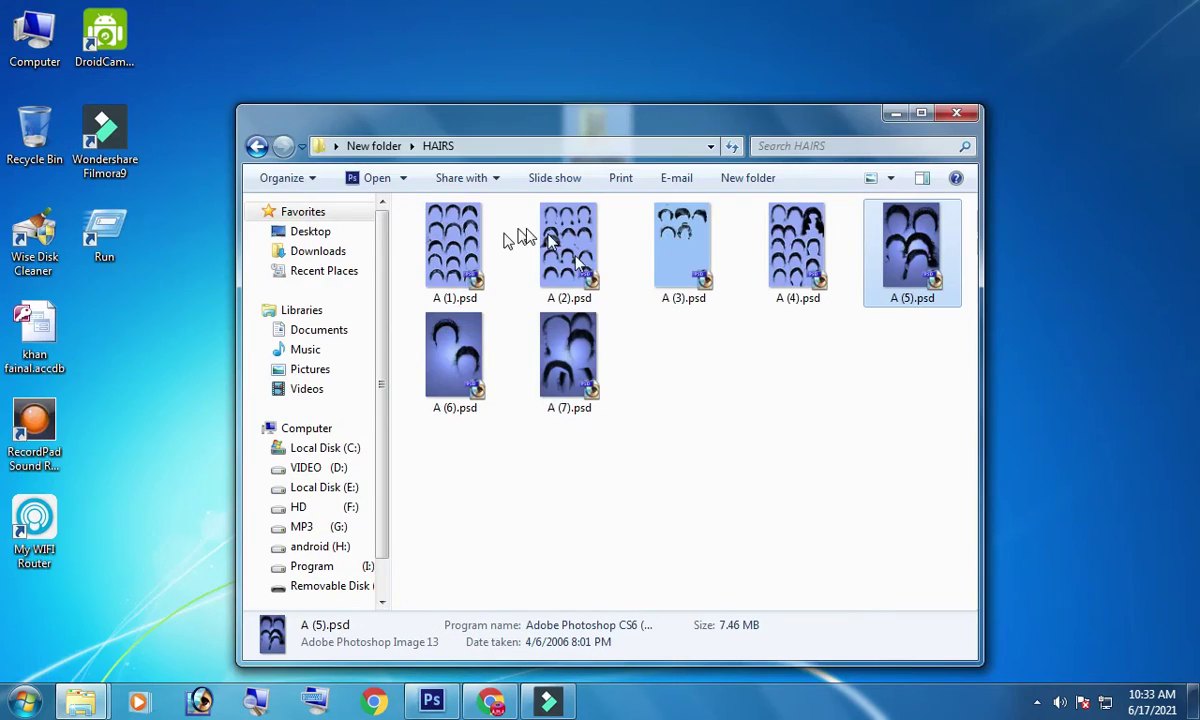
click(558, 243)
click(460, 250)
click(572, 375)
click(455, 355)
click(697, 268)
click(797, 250)
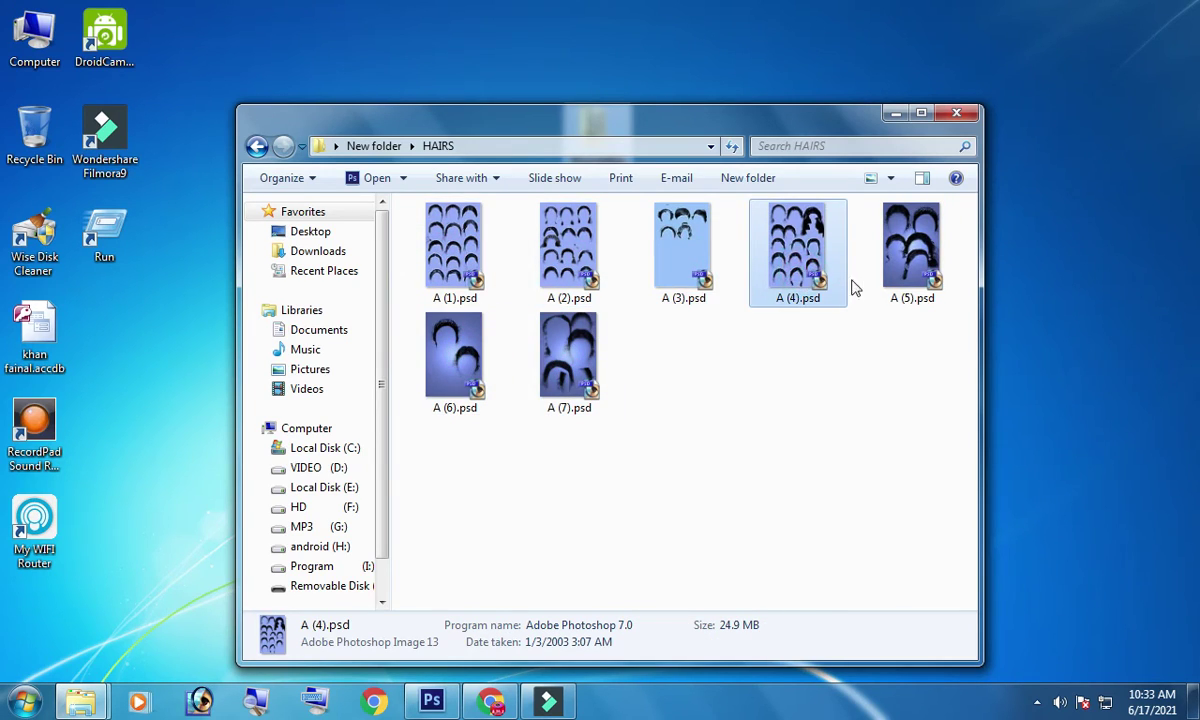
click(905, 245)
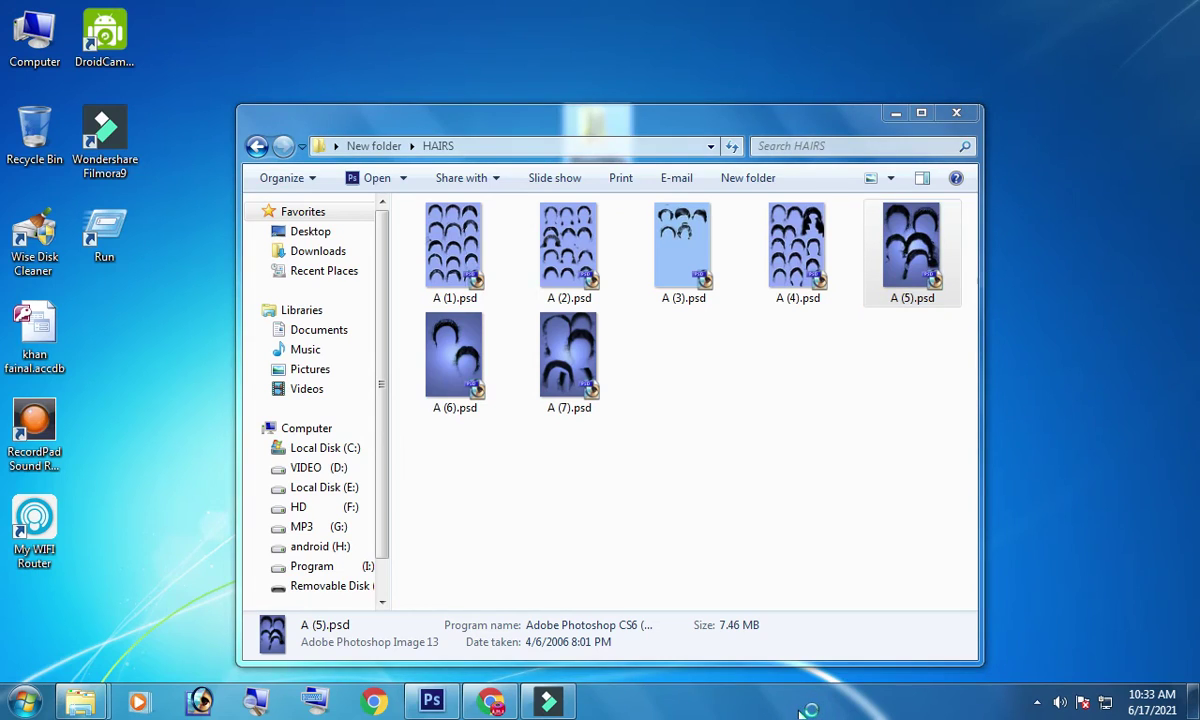